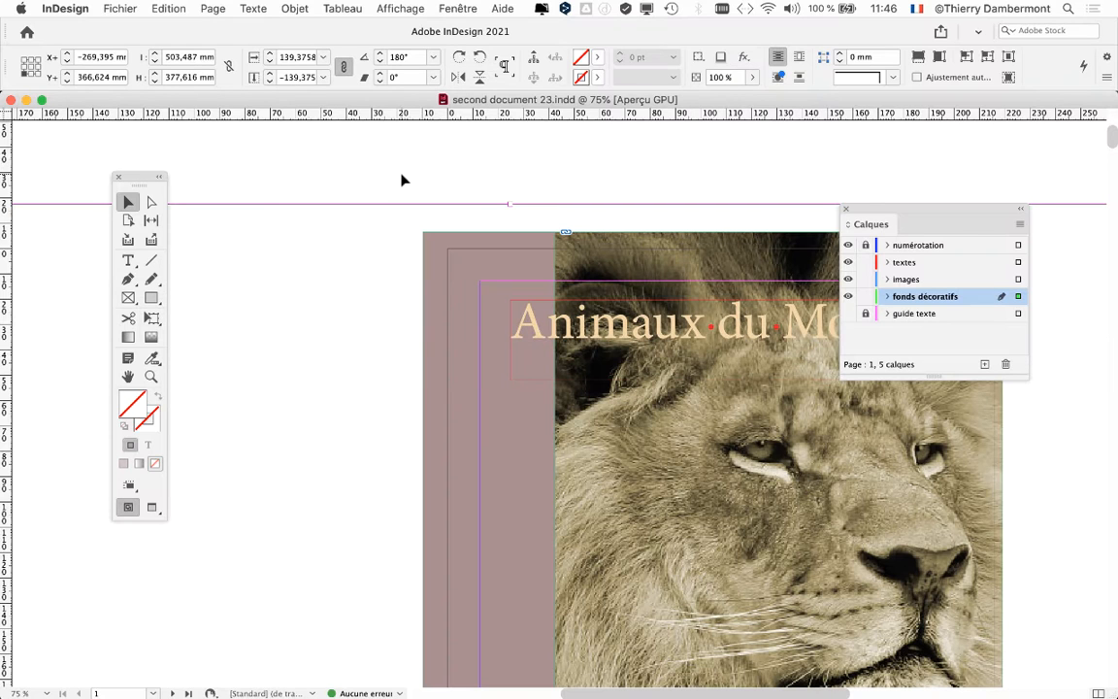
# Step: Deselect the large frame and select the mauve vertical band along the left side of the cover
pyautogui.keyDown('alt'); pyautogui.keyDown('super'); pyautogui.click(542, 258); pyautogui.keyUp('super'); pyautogui.keyUp('alt')
pyautogui.keyDown('alt'); pyautogui.keyDown('super'); pyautogui.click(566, 274); pyautogui.keyUp('super'); pyautogui.keyUp('alt')
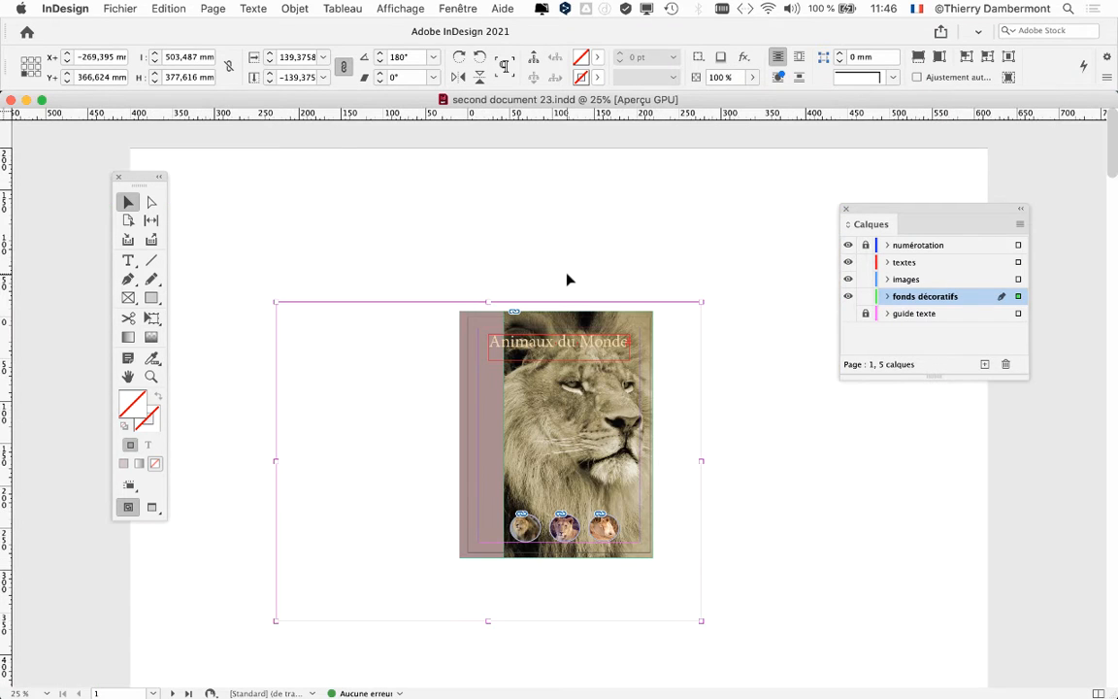
pyautogui.click(545, 248)
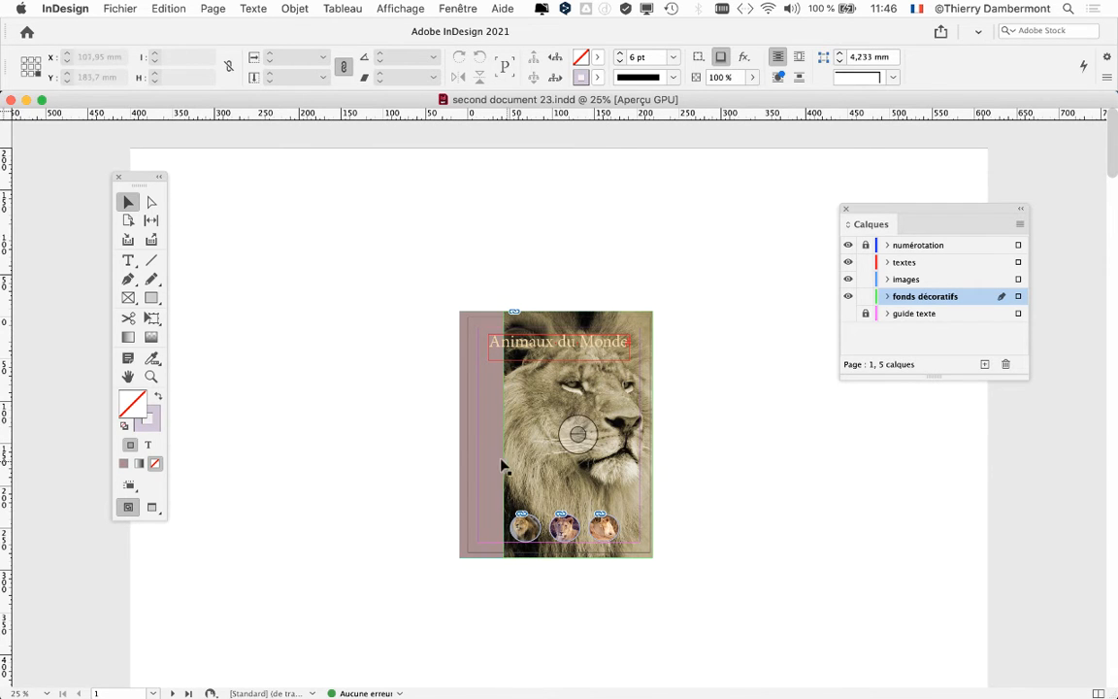
pyautogui.press('super+equal')
pyautogui.moveTo(681, 413); pyautogui.dragTo(263, 339)
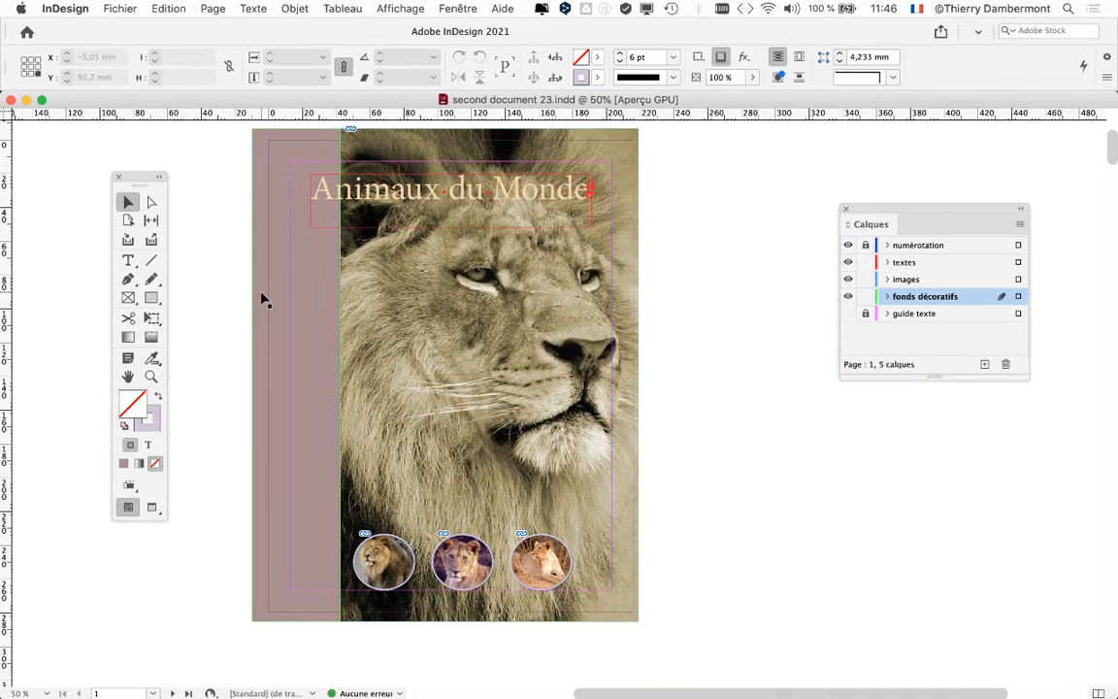
pyautogui.click(262, 297)
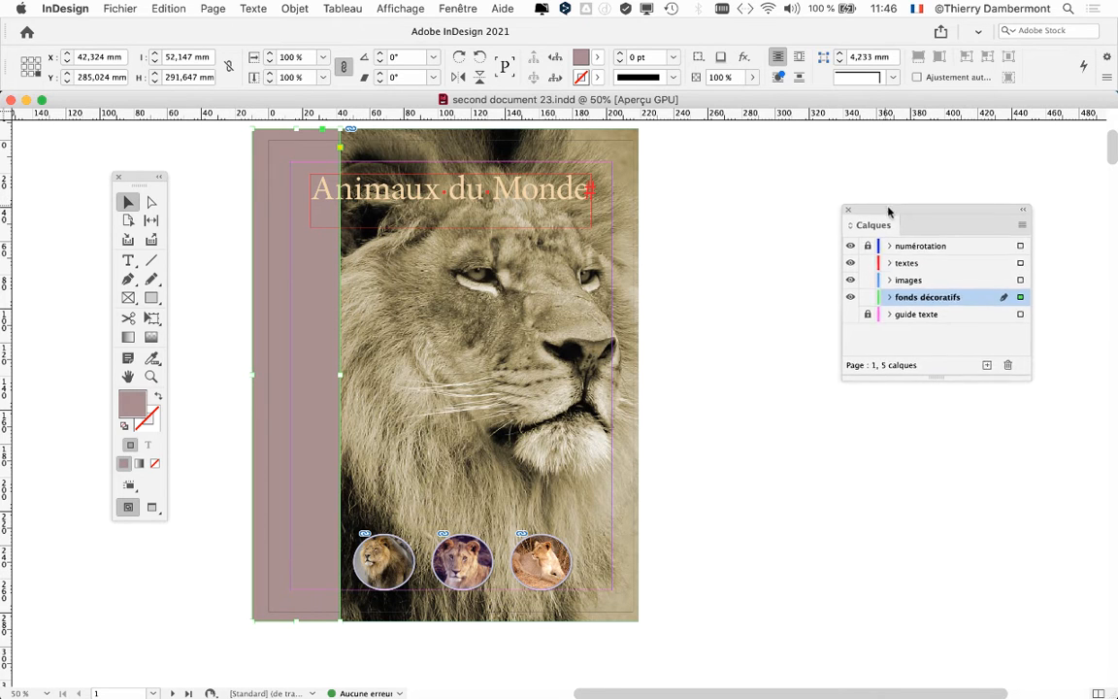
# Step: Move the layers and tools panels outward to free the space around the cover
pyautogui.moveTo(893, 206); pyautogui.dragTo(1043, 226)
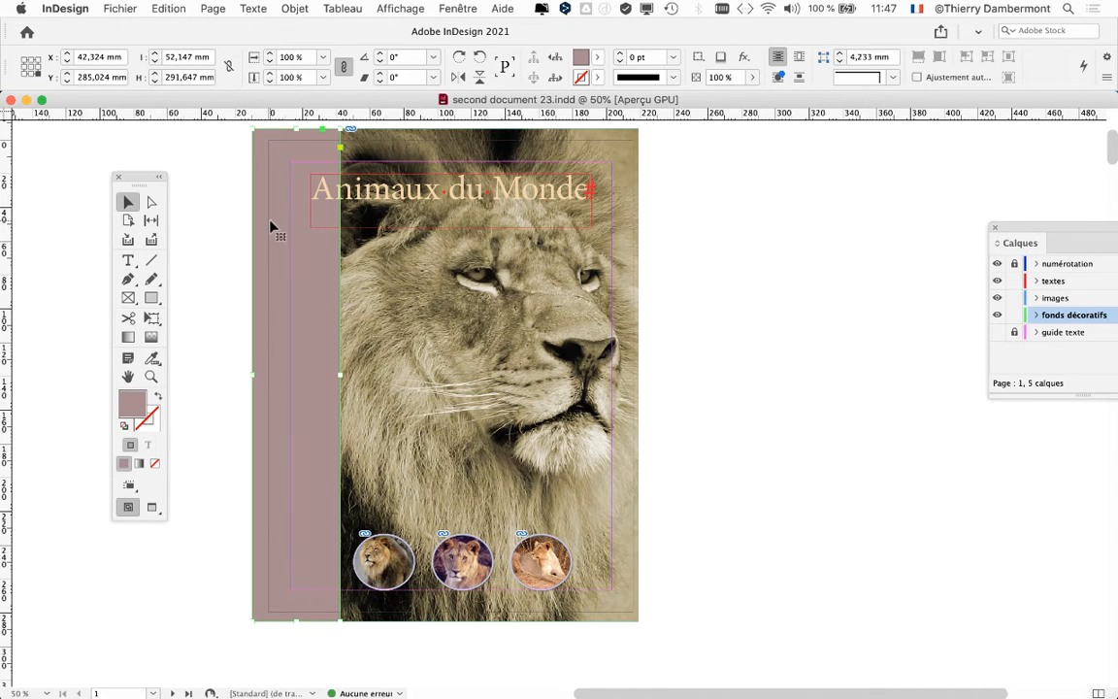
pyautogui.moveTo(256, 238); pyautogui.dragTo(207, 255)
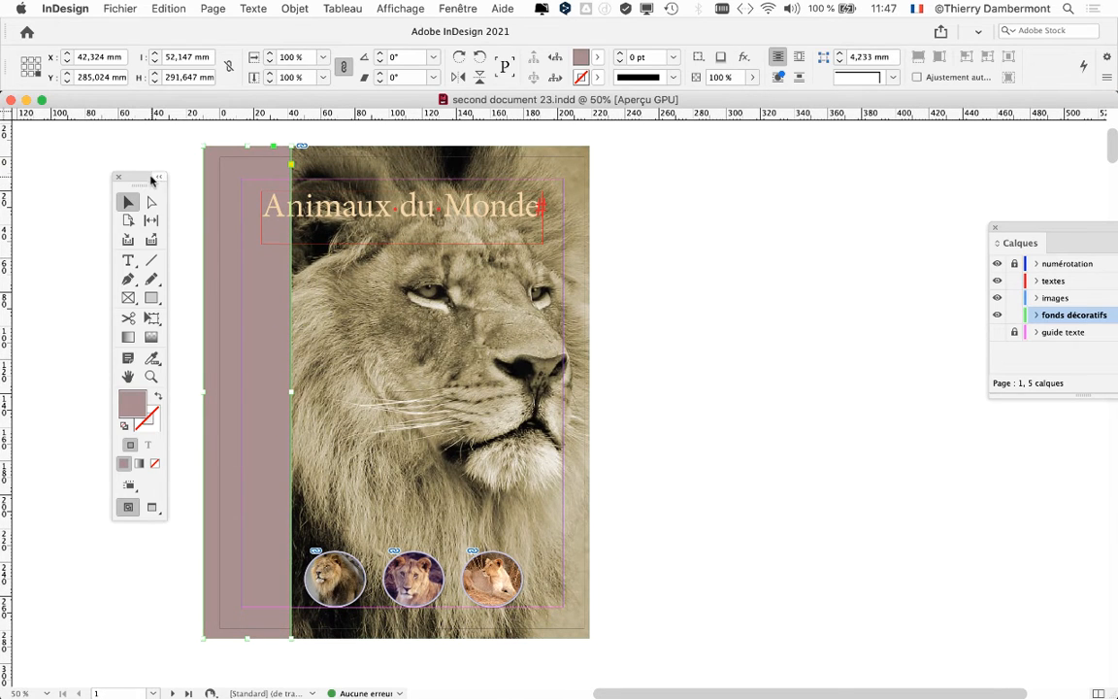
pyautogui.moveTo(138, 177); pyautogui.dragTo(103, 140)
# Step: Show the Nuancier panel, place it beside the cover and enlarge it to fit the full swatch list
pyautogui.click(457, 7)
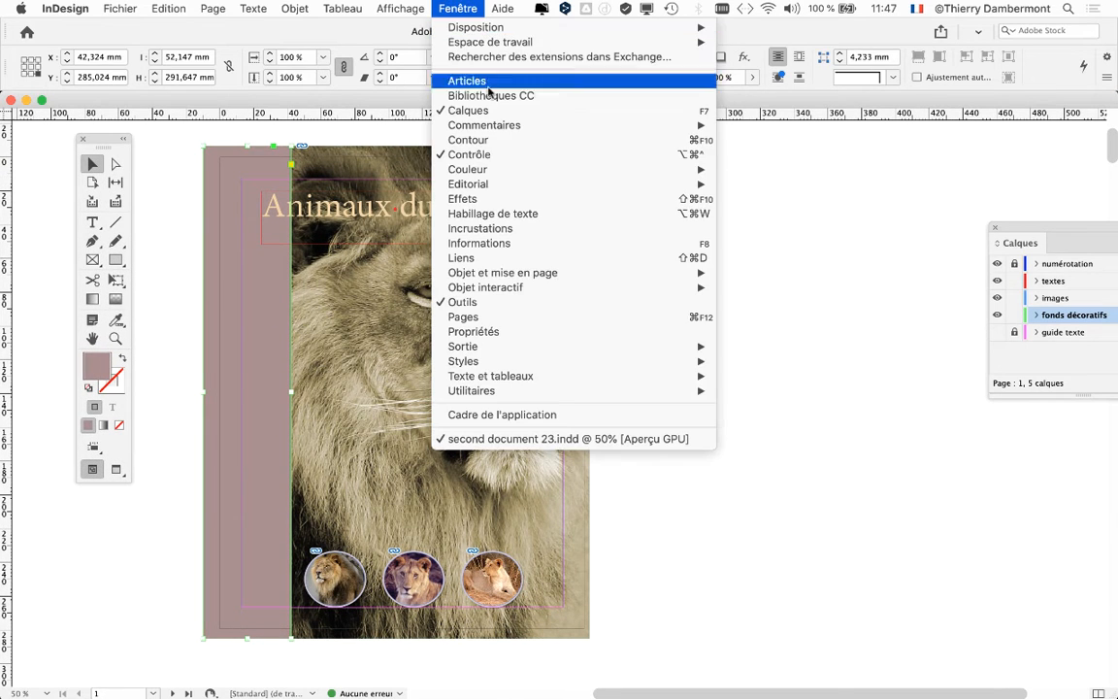
pyautogui.click(870, 235)
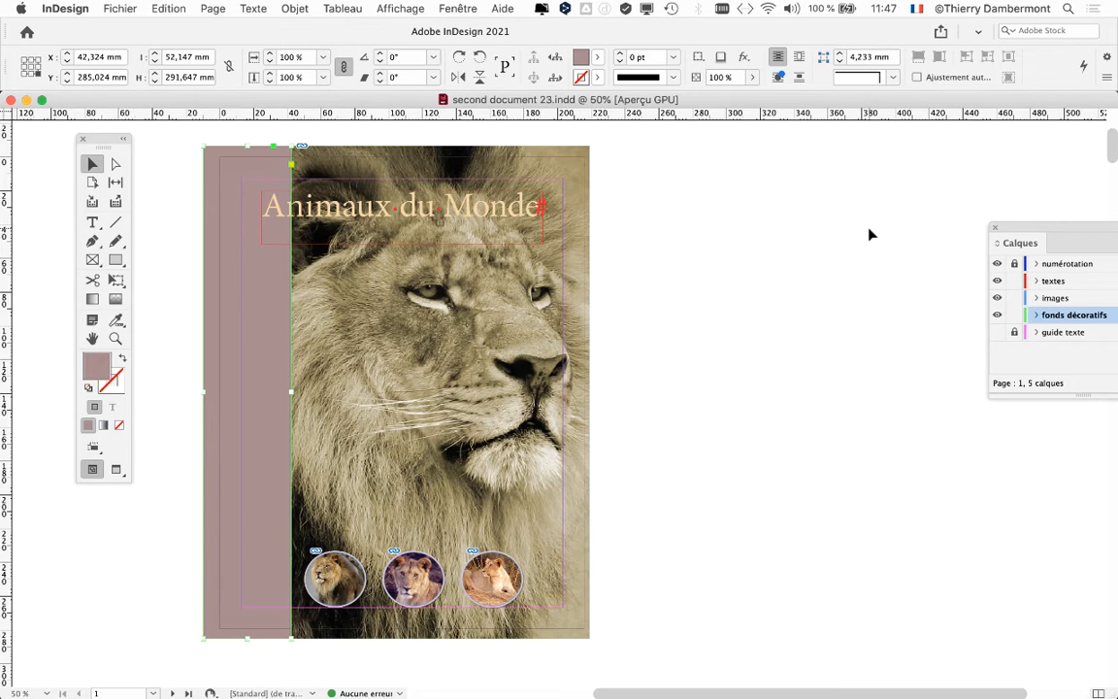
pyautogui.press('F5')
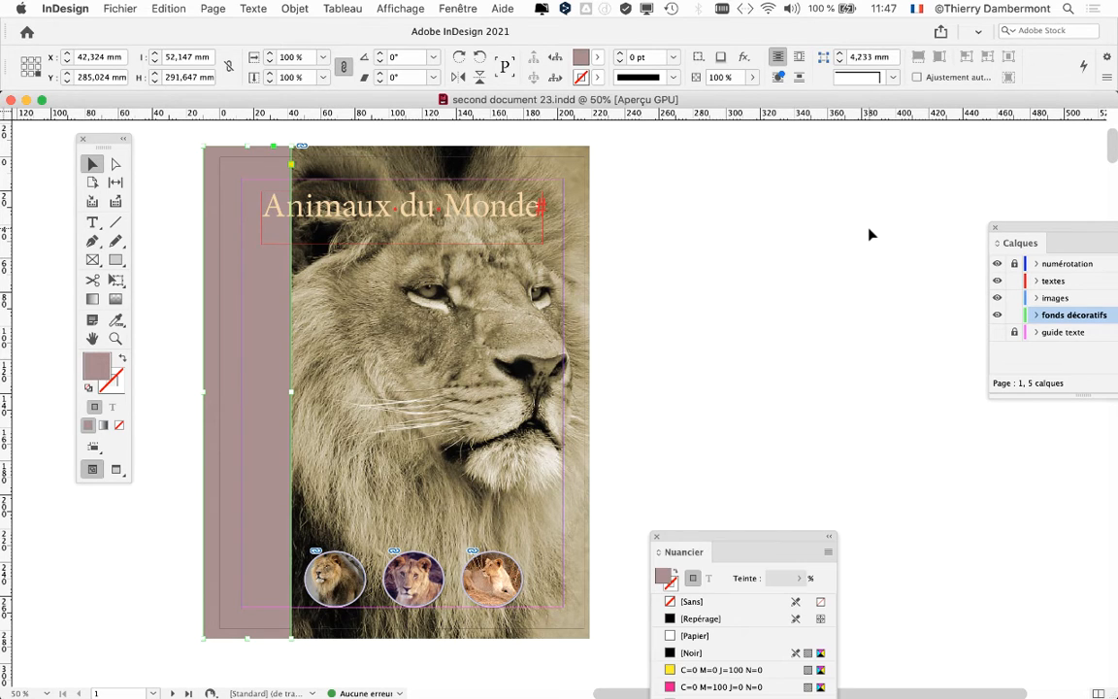
pyautogui.moveTo(724, 541); pyautogui.dragTo(759, 164)
pyautogui.moveTo(871, 533); pyautogui.dragTo(903, 621)
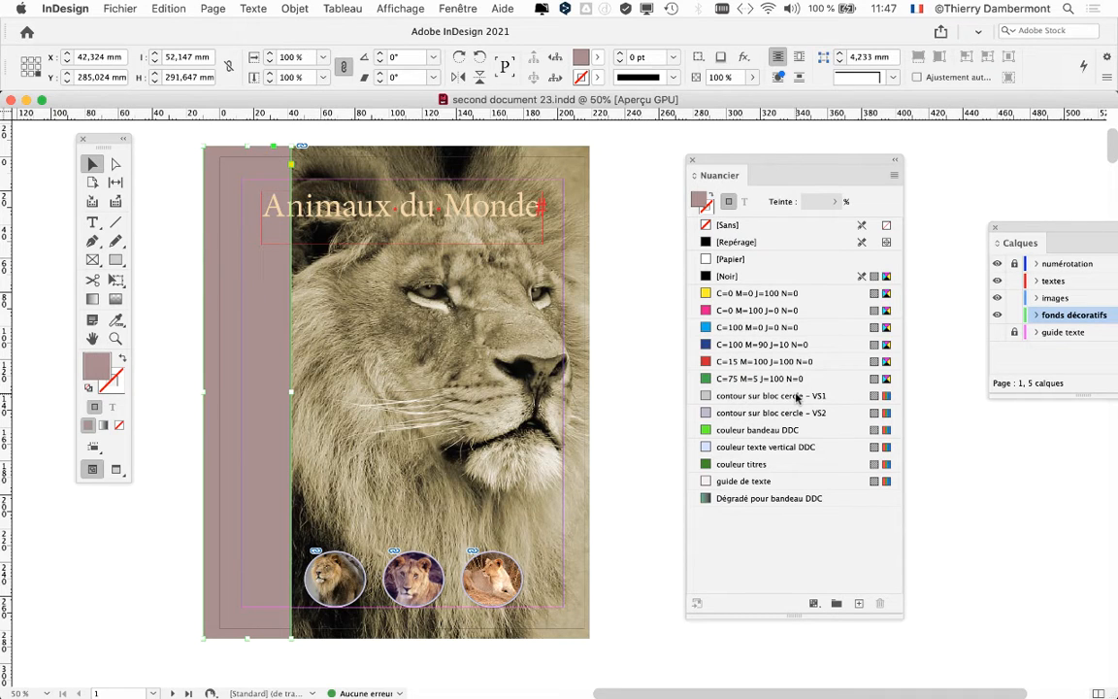
# Step: Close the Nuancier panel
pyautogui.click(692, 161)
pyautogui.click(458, 7)
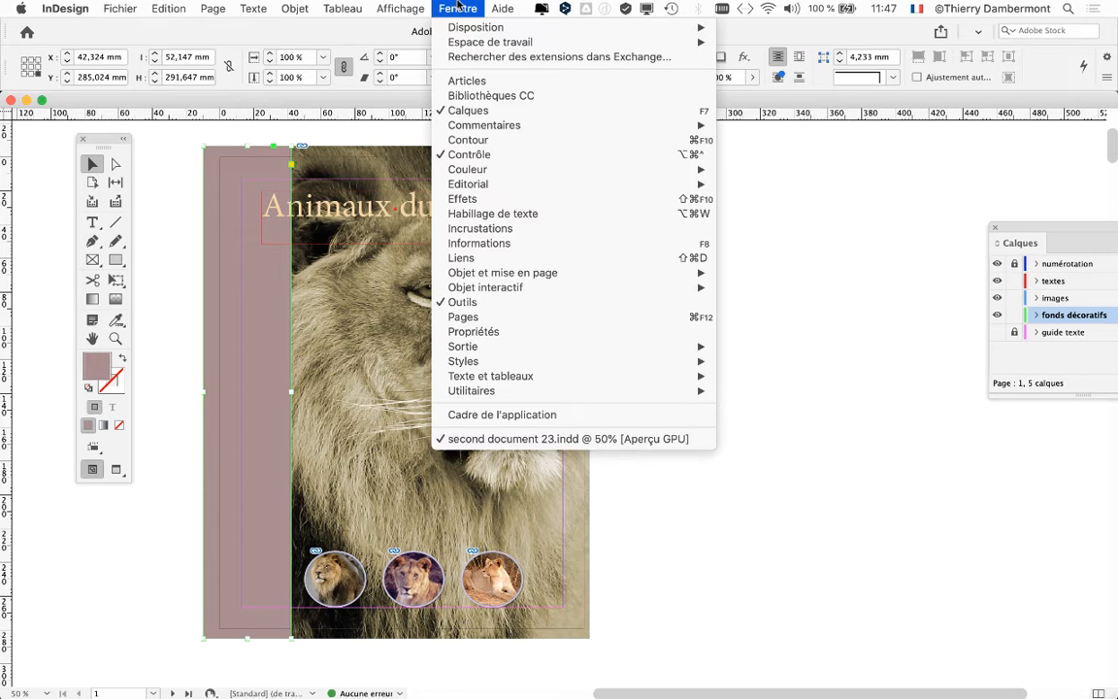
pyautogui.moveTo(578, 169)
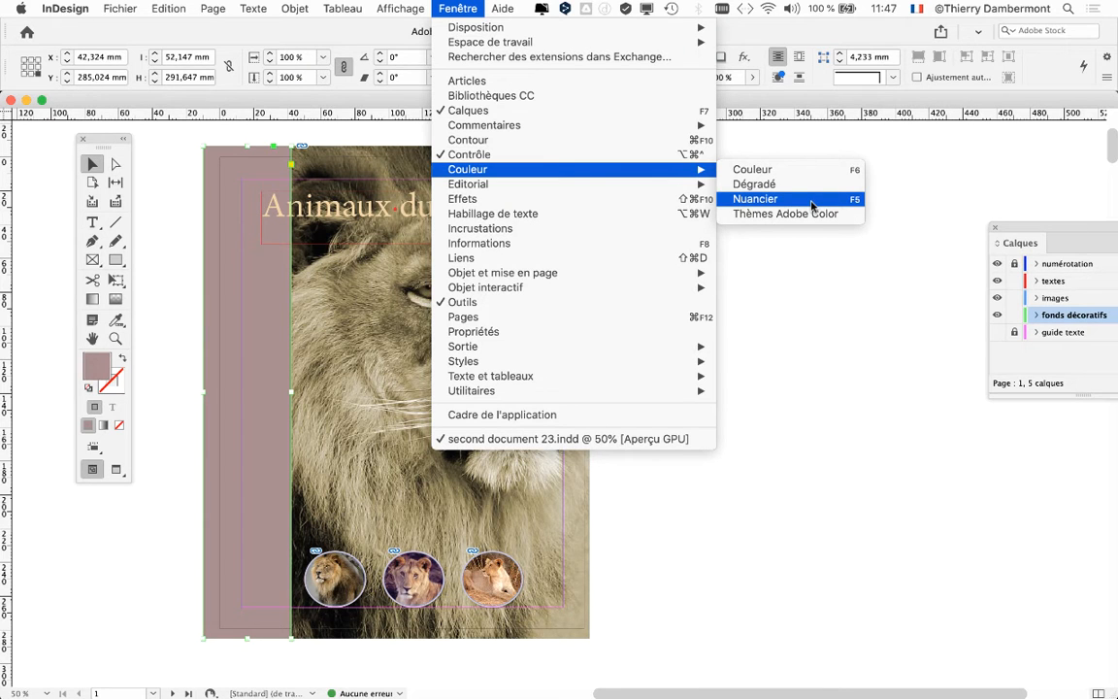
pyautogui.click(936, 206)
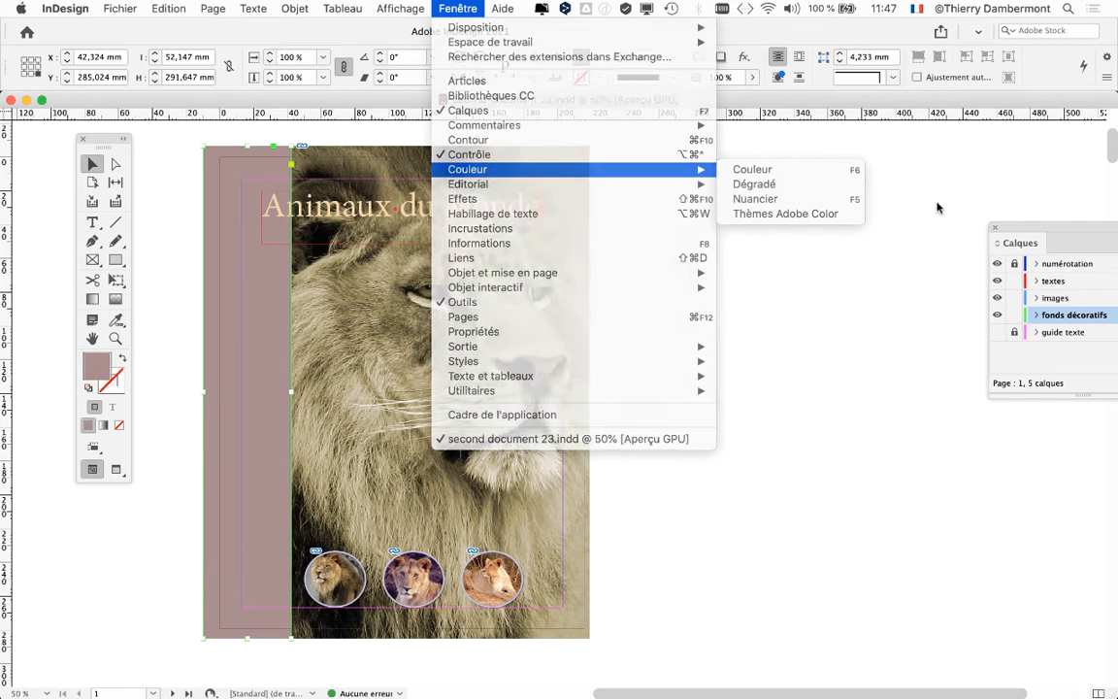
# Step: Reopen the Nuancier panel and reposition it in the empty area beside the cover
pyautogui.click(479, 6)
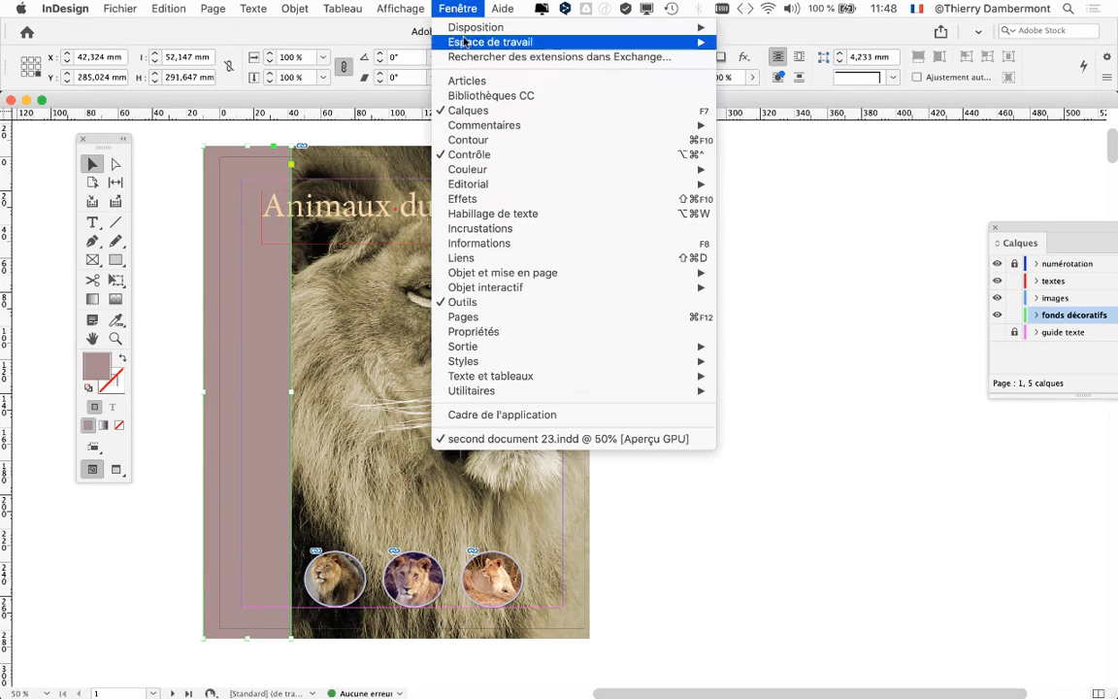
pyautogui.moveTo(669, 169)
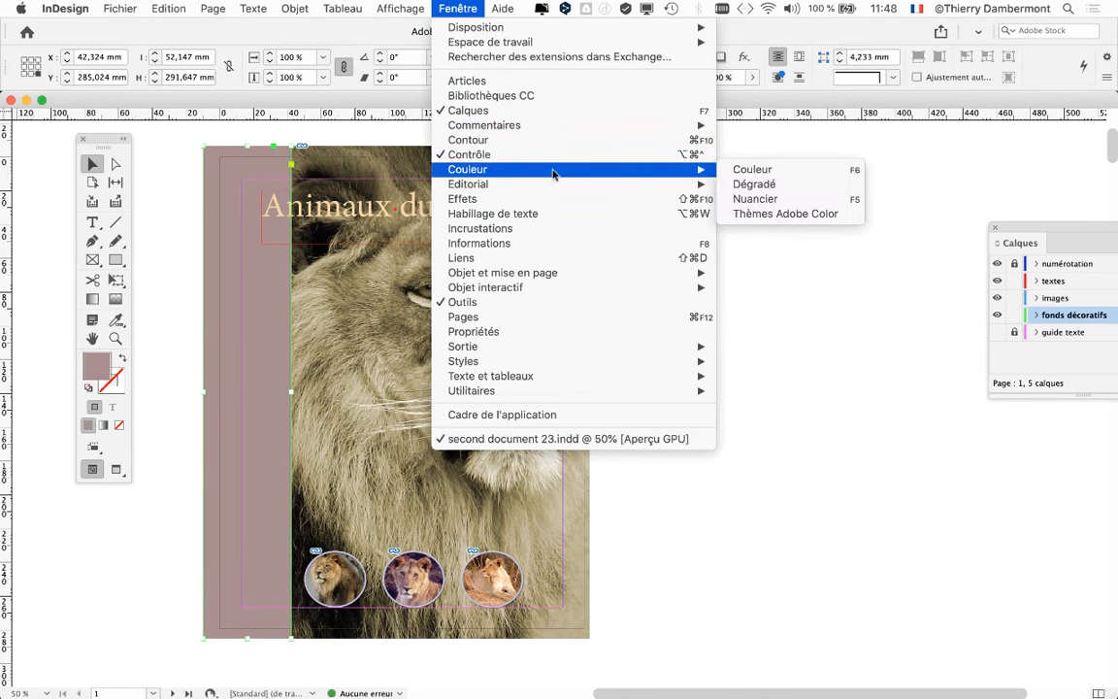
pyautogui.click(815, 200)
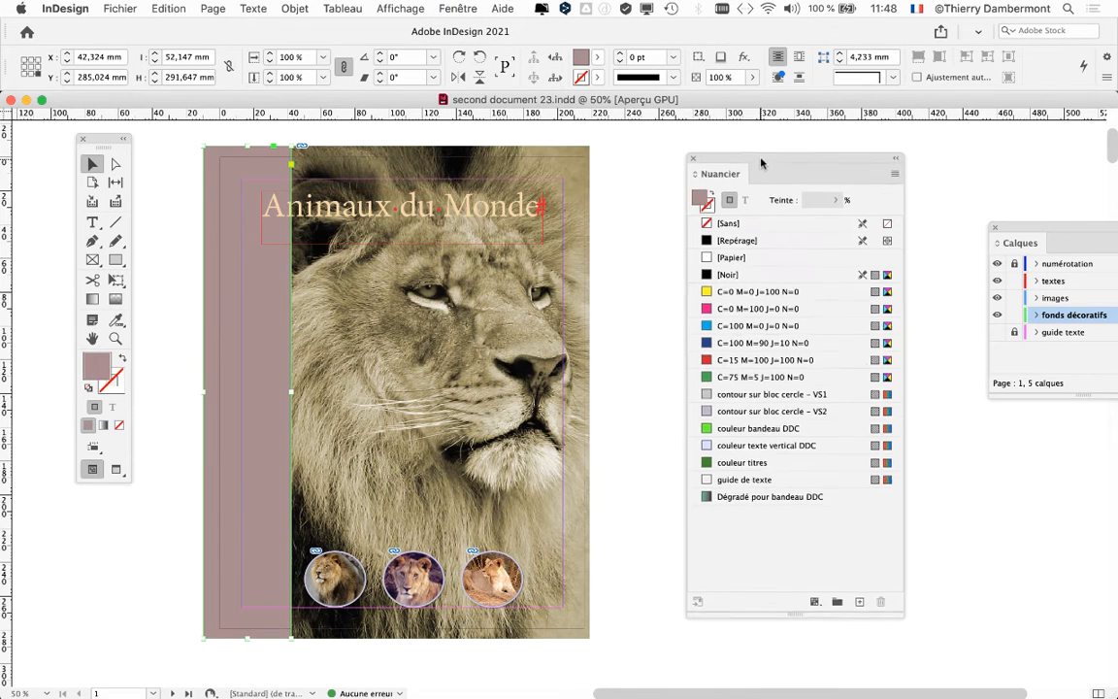
pyautogui.moveTo(769, 181); pyautogui.dragTo(806, 155)
# Step: Try various solid and gradient swatches as the band's fill, starting with C=100 M=0 J=0 N=0 and ending with C=0 M=100 J=0 N=0
pyautogui.click(781, 301)
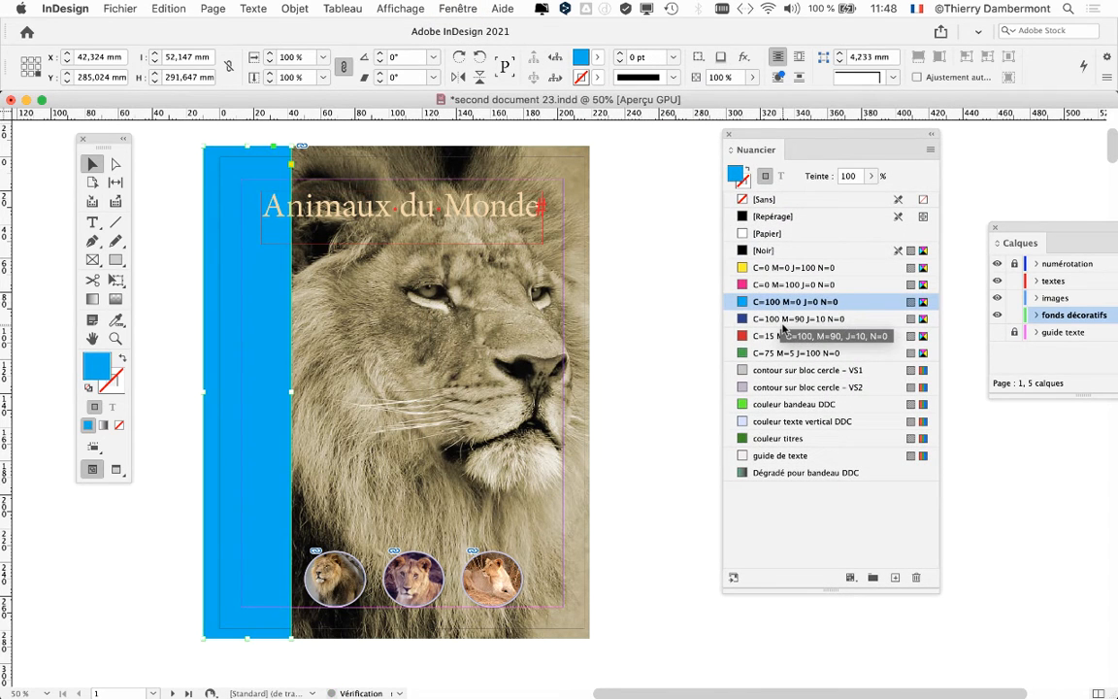
pyautogui.click(782, 318)
pyautogui.click(781, 336)
pyautogui.click(782, 353)
pyautogui.click(781, 388)
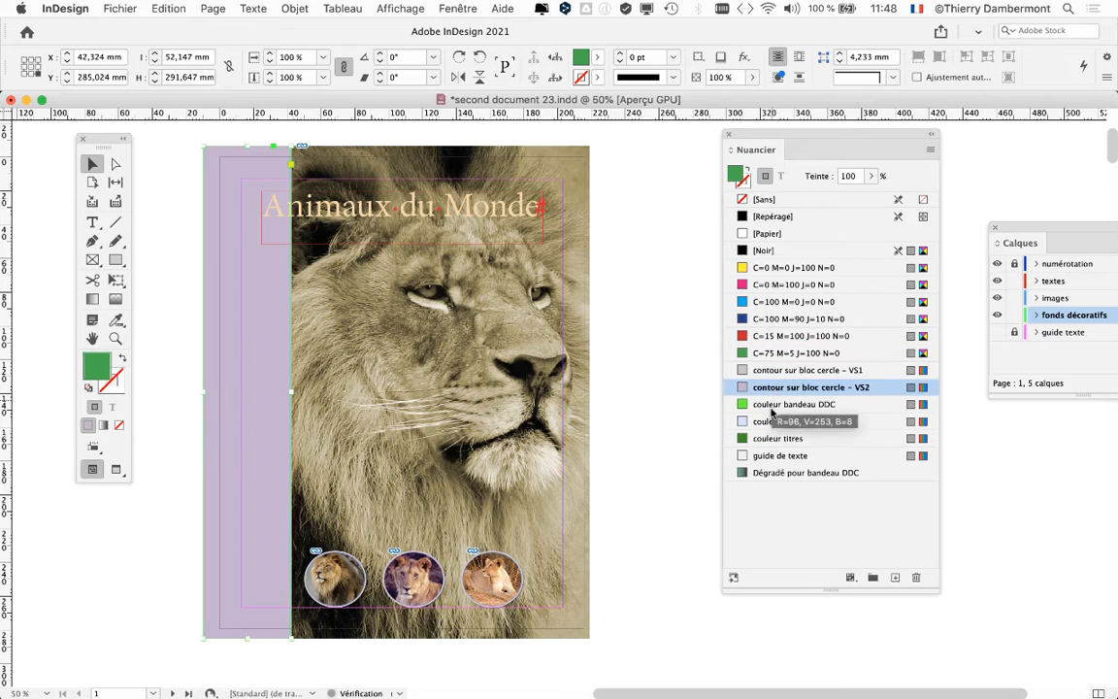
pyautogui.click(782, 422)
pyautogui.click(781, 456)
pyautogui.click(781, 473)
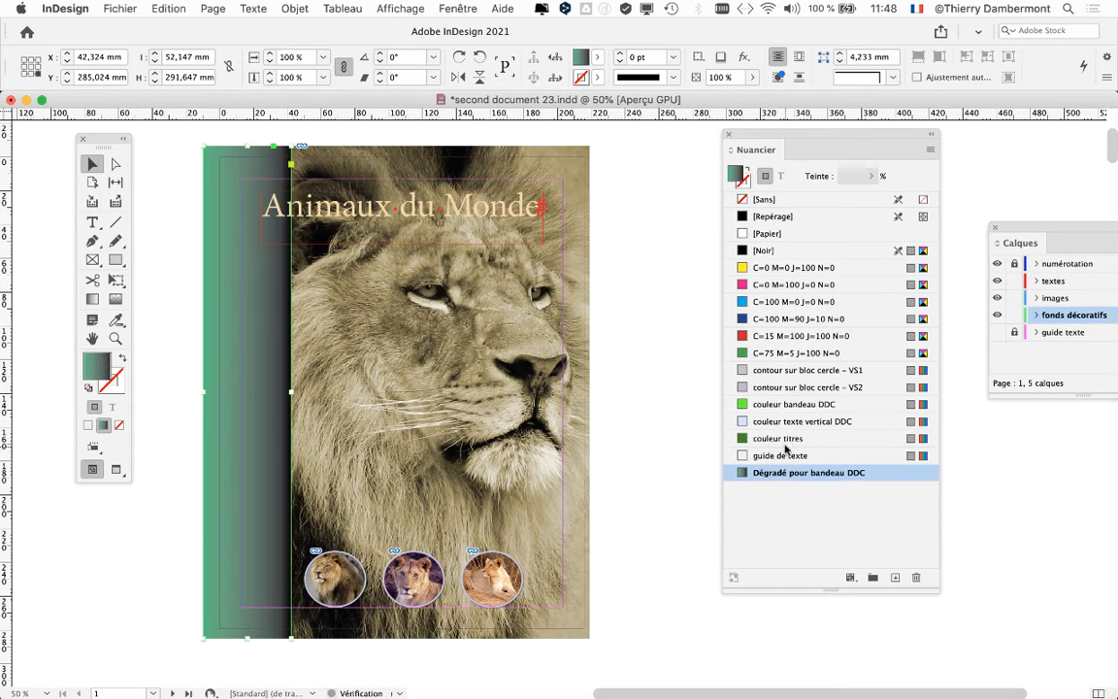
pyautogui.click(786, 406)
pyautogui.click(791, 336)
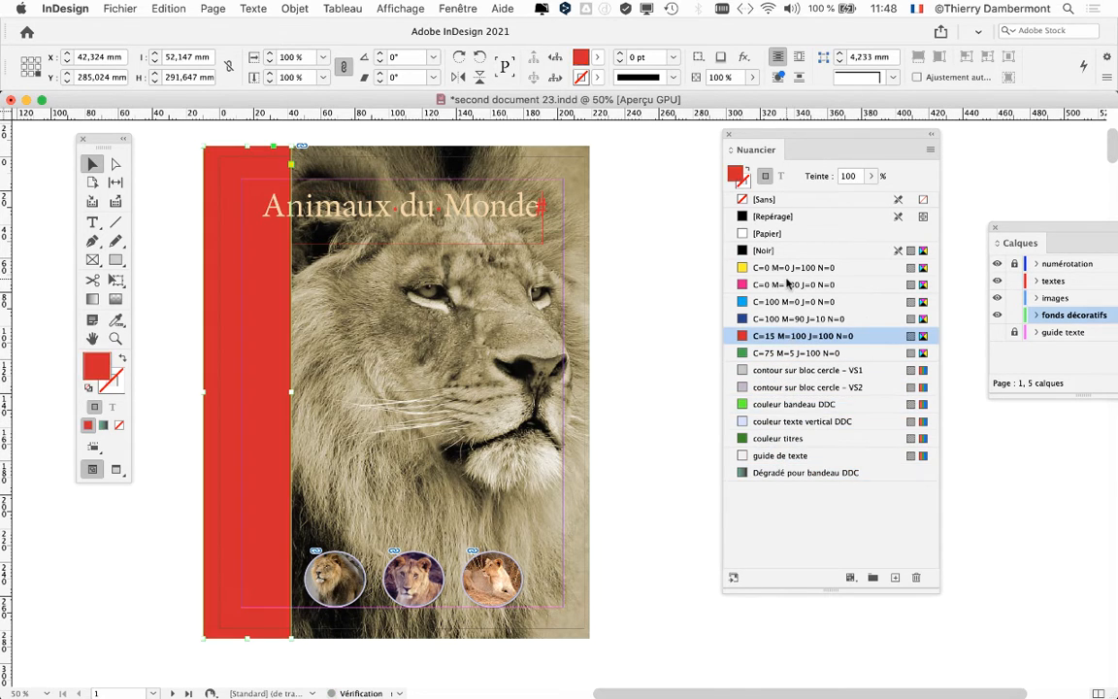
pyautogui.click(788, 284)
# Step: Shift the Nuancier panel slightly farther from the cover
pyautogui.moveTo(777, 149); pyautogui.dragTo(729, 151)
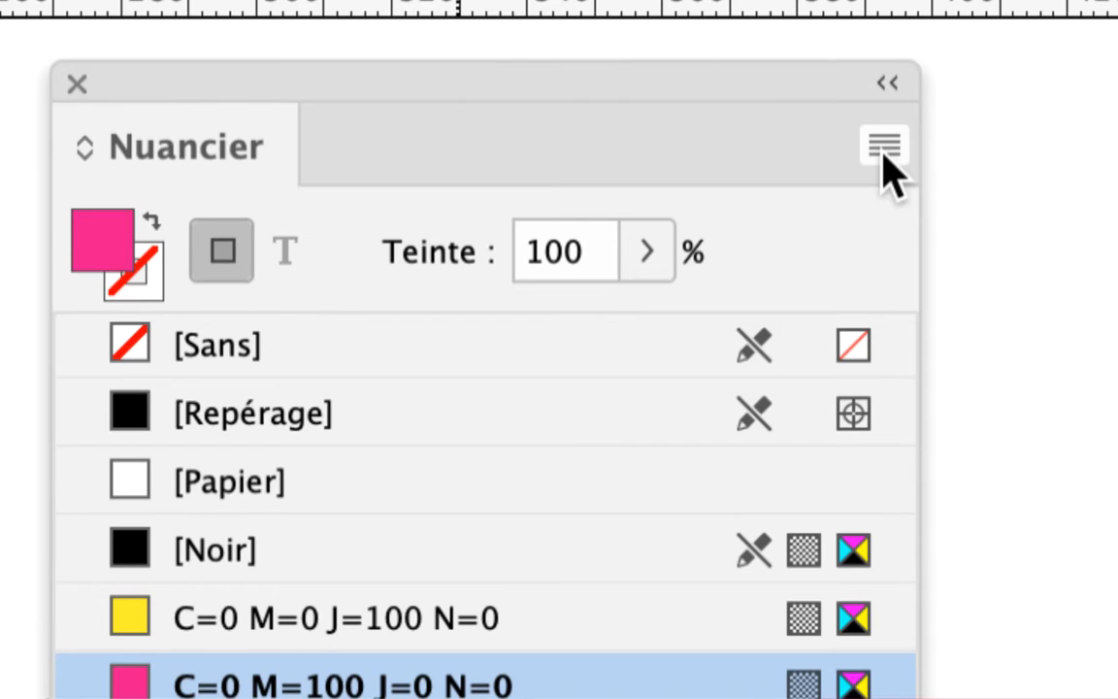
pyautogui.click(883, 148)
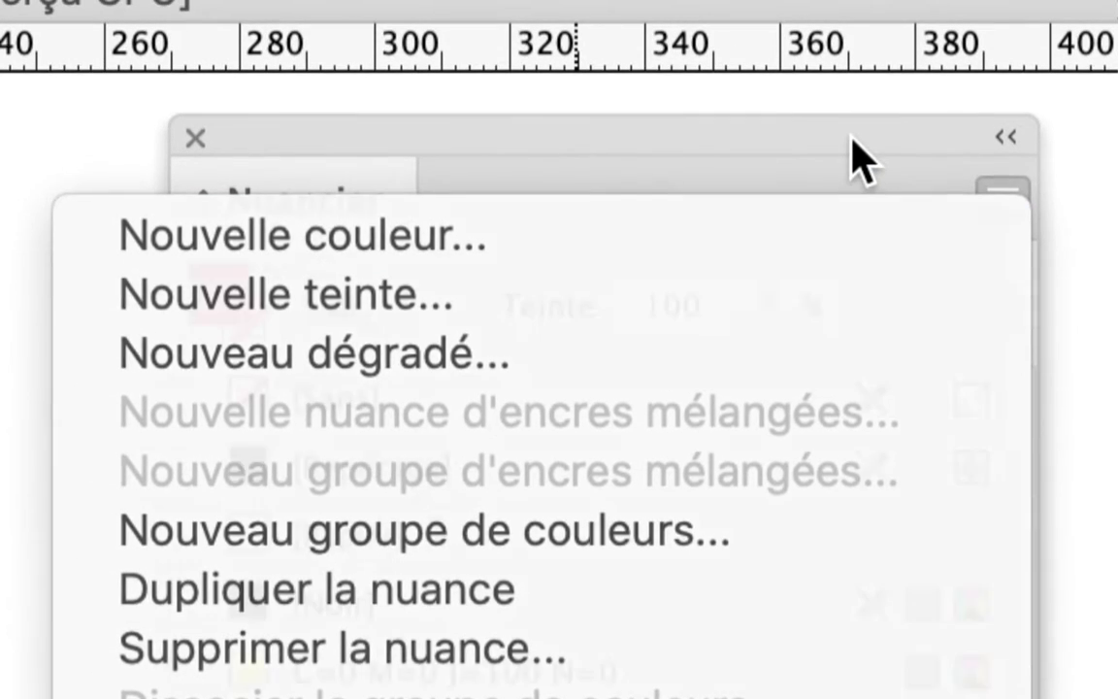
pyautogui.click(852, 138)
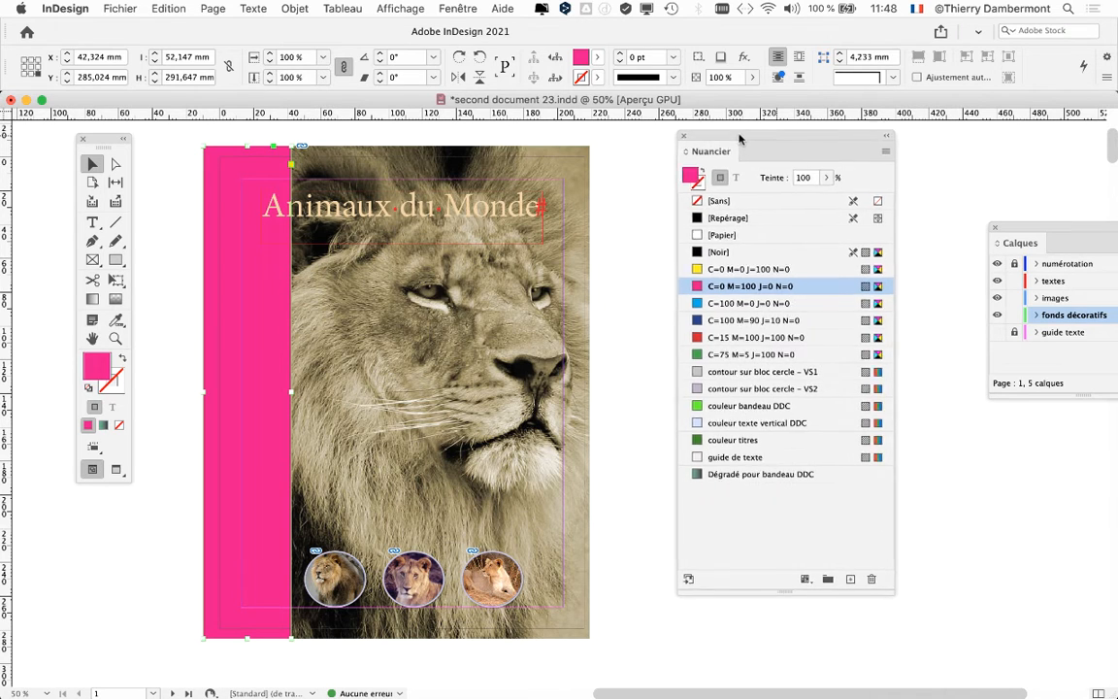
pyautogui.moveTo(738, 141); pyautogui.dragTo(810, 137)
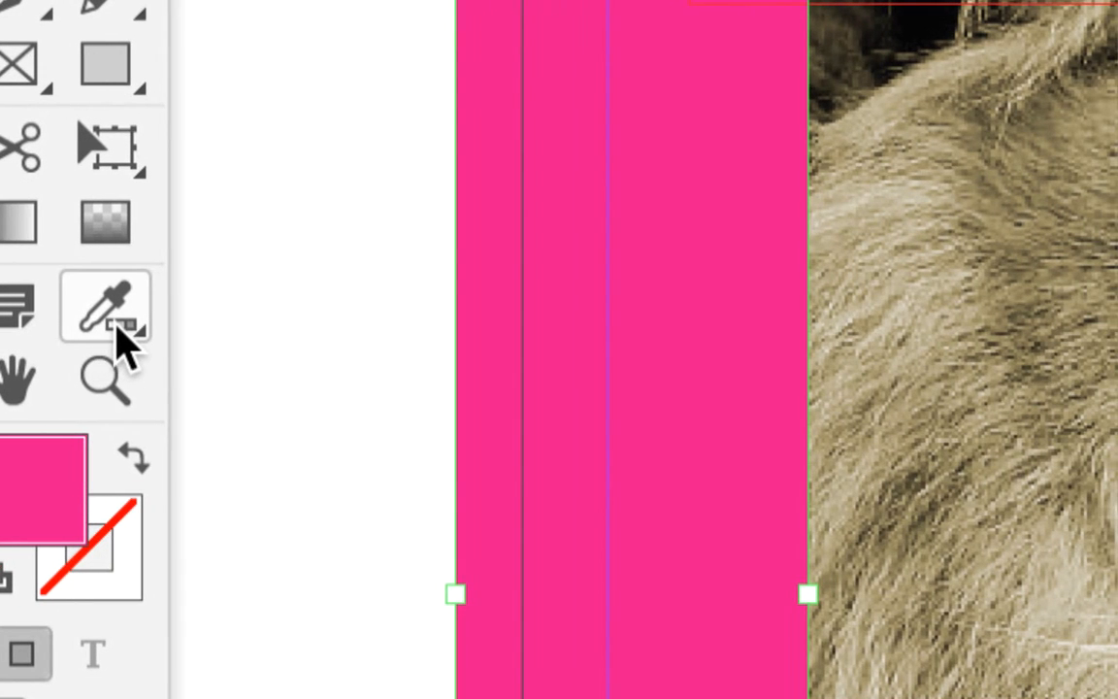
# Step: Switch from the Thème de couleur tool to the Pipette tool and fill the band with a sampled dark brown
pyautogui.click(116, 328)
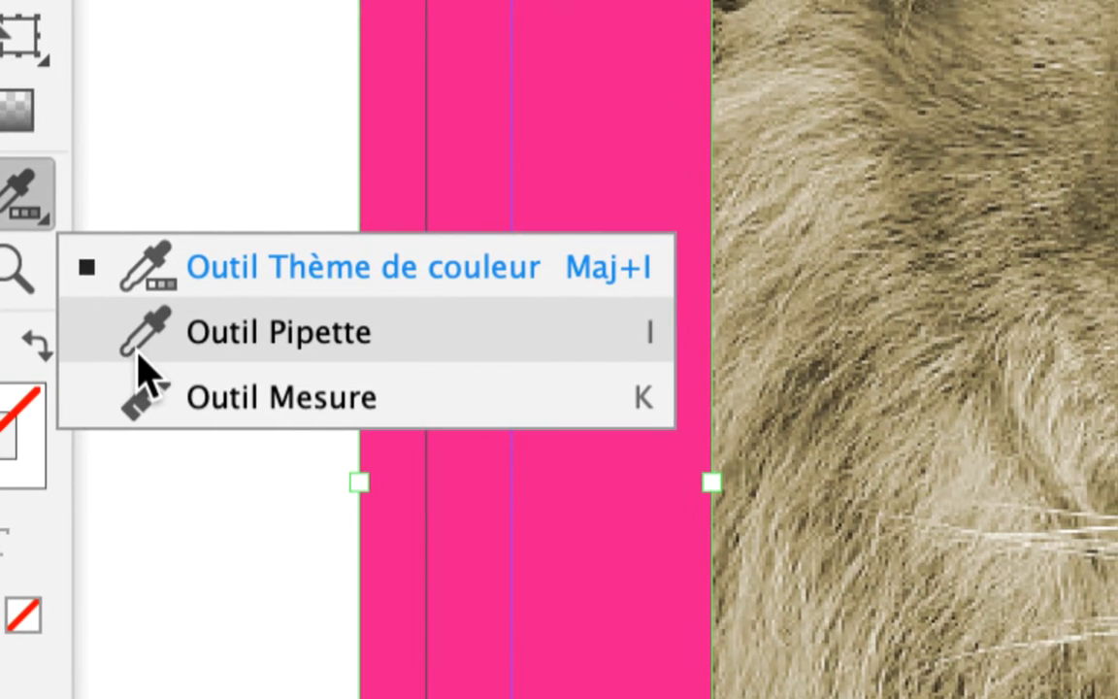
pyautogui.click(141, 364)
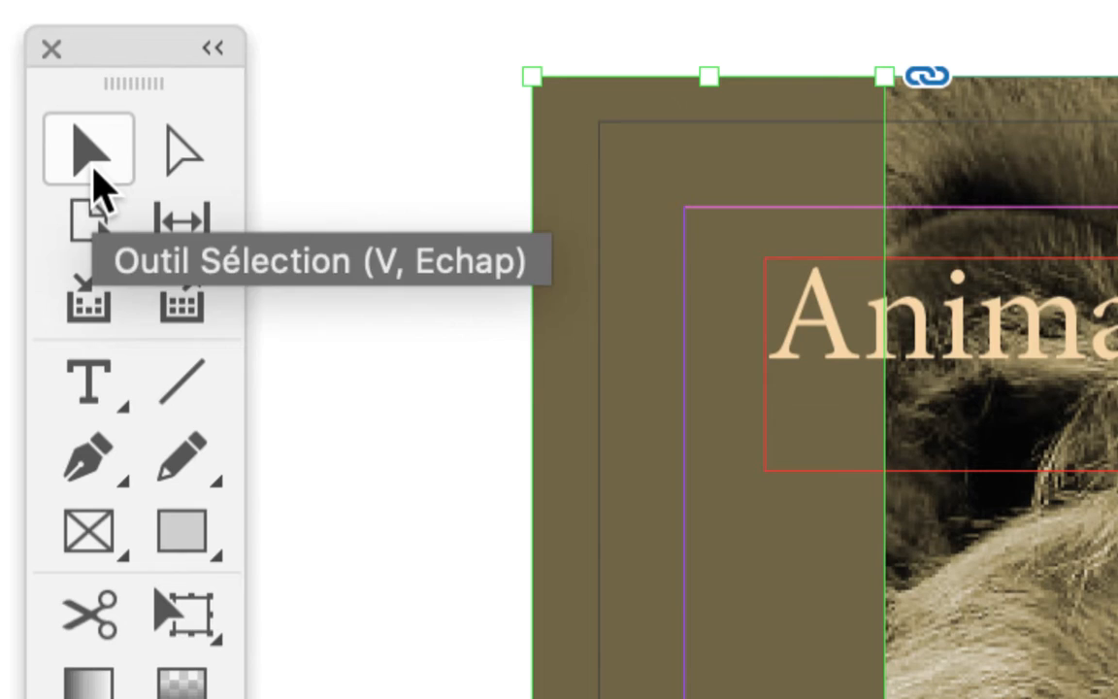
pyautogui.click(95, 168)
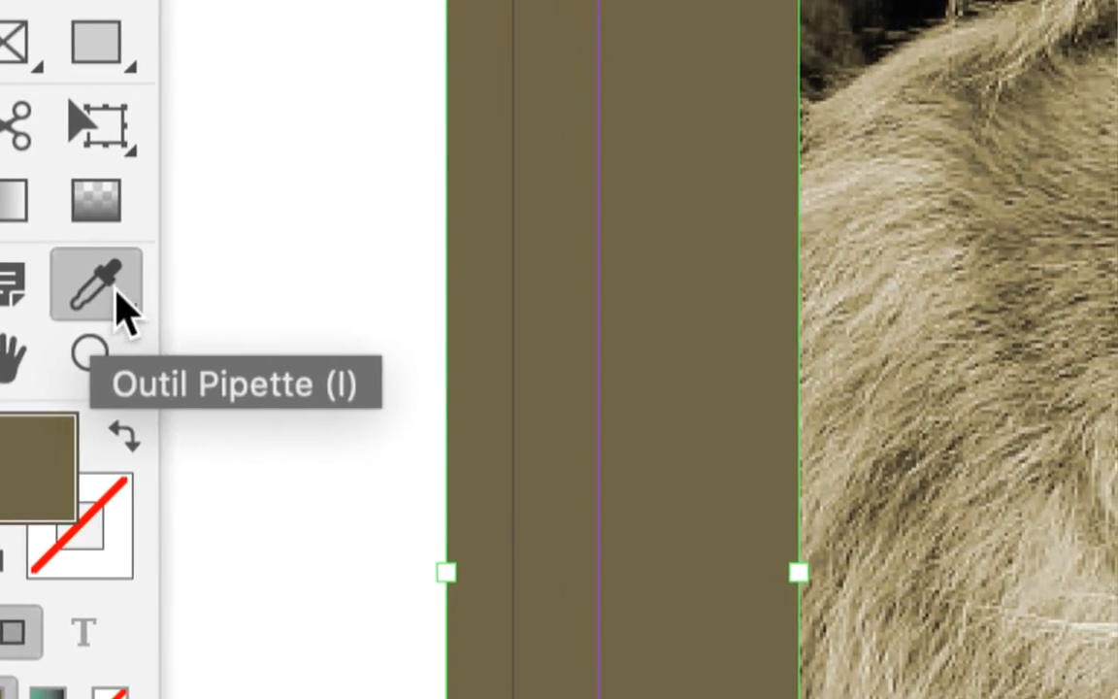
# Step: Try orange and brown tones as the band's fill, sampled with the Pipette tool from the cover's animal photos
pyautogui.click(97, 287)
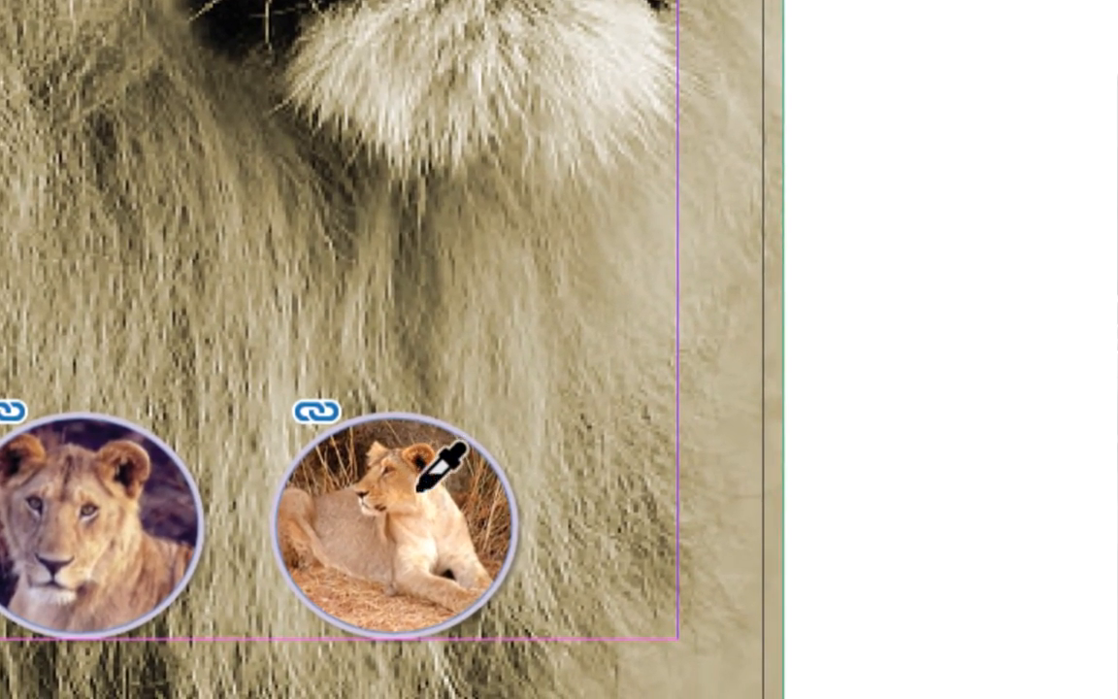
pyautogui.click(420, 489)
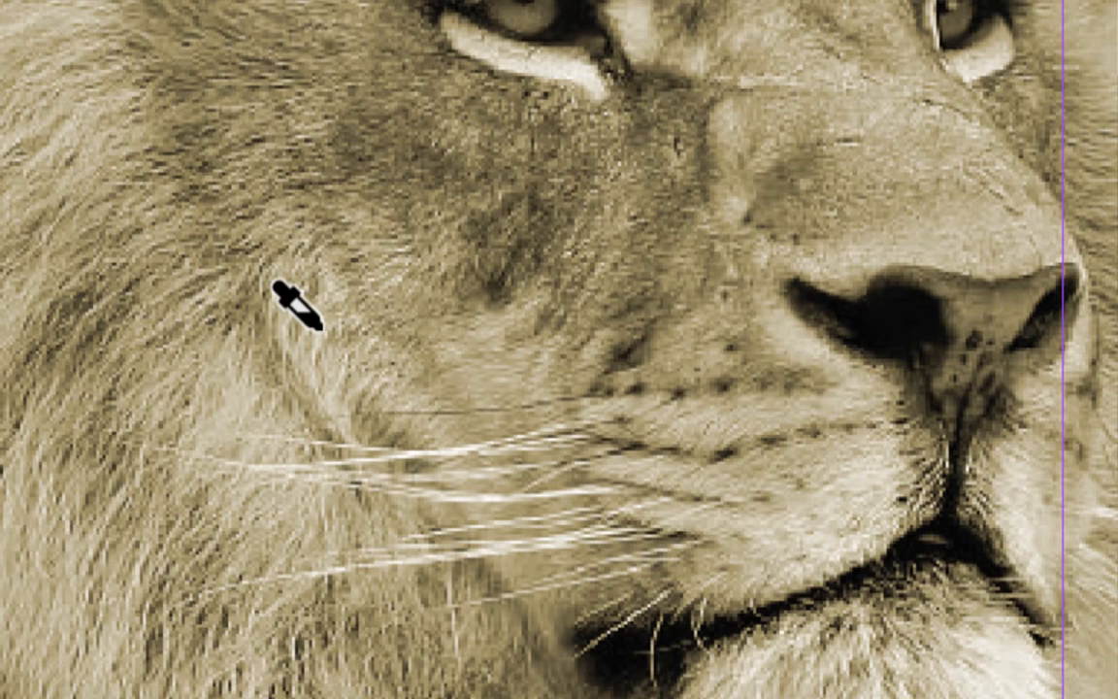
pyautogui.press('v')
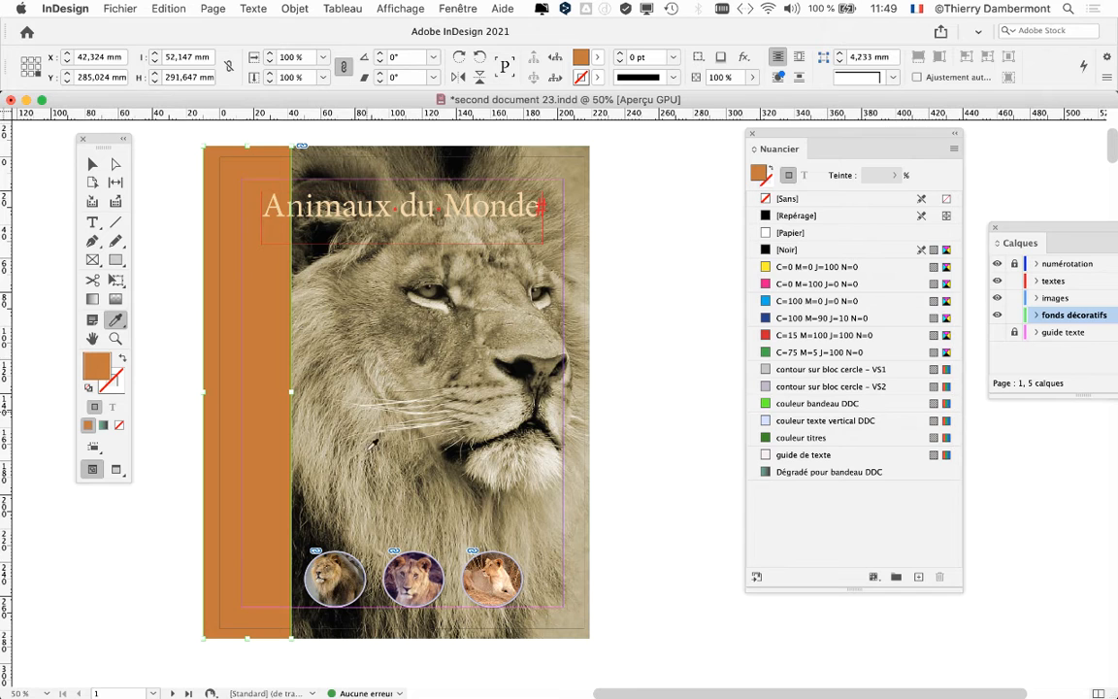
pyautogui.click(335, 576)
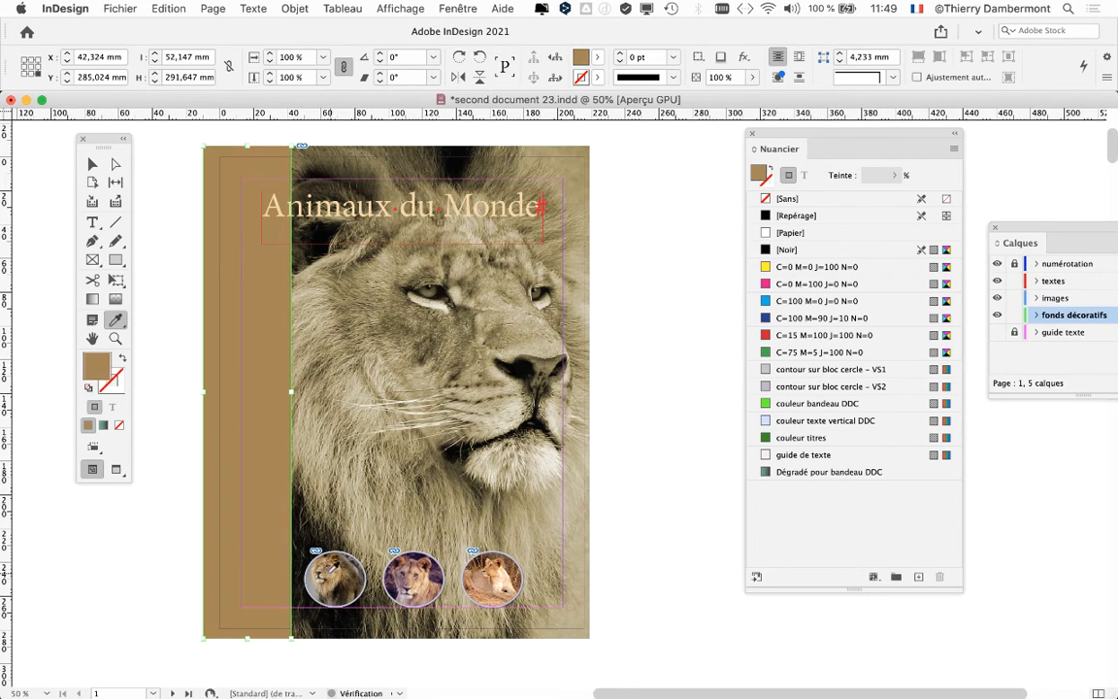
# Step: Sample several light tones from the first round lion photo with the Pipette tool, leaving the band filled with a pale grey-beige
pyautogui.scroll(2, 329, 573)
pyautogui.keyDown('alt'); pyautogui.click(298, 579); pyautogui.keyUp('alt')
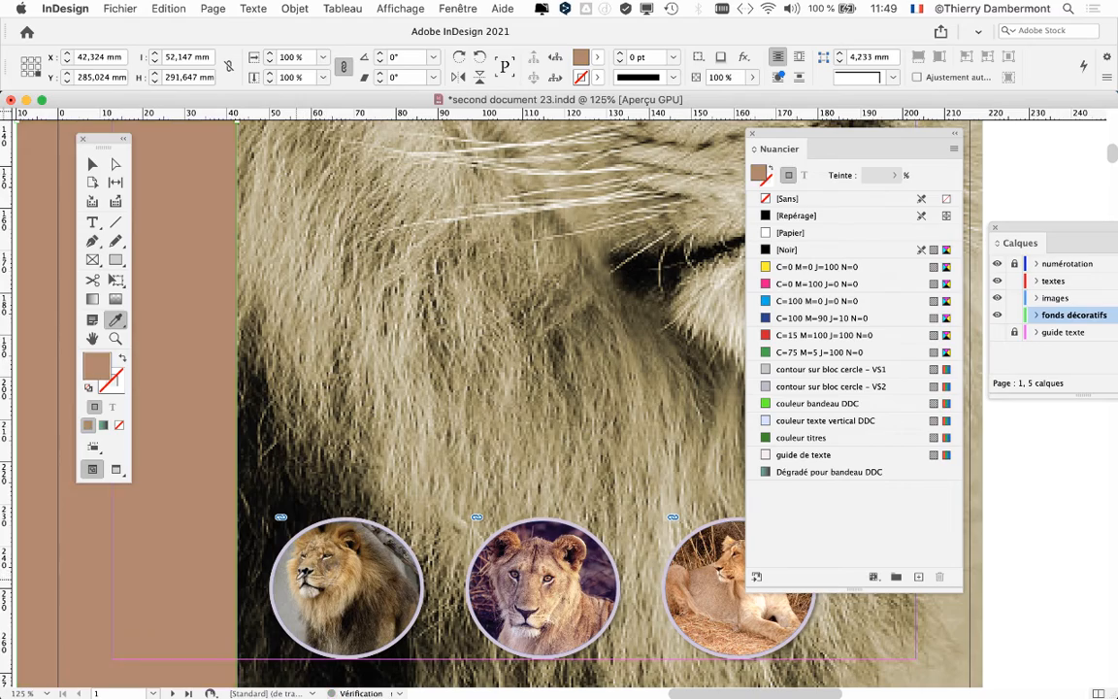
pyautogui.scroll(3, 301, 582)
pyautogui.keyDown('alt'); pyautogui.click(307, 590); pyautogui.keyUp('alt')
pyautogui.keyDown('alt'); pyautogui.click(307, 599); pyautogui.keyUp('alt')
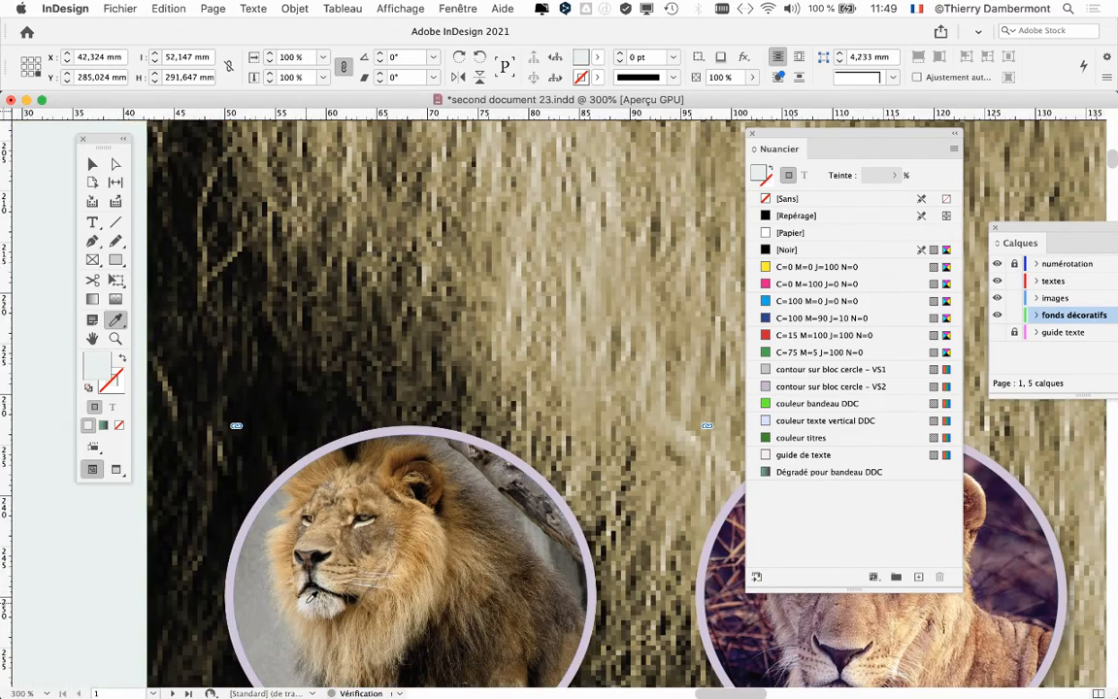
pyautogui.scroll(-3, 309, 607)
pyautogui.keyDown('alt'); pyautogui.click(306, 603); pyautogui.keyUp('alt')
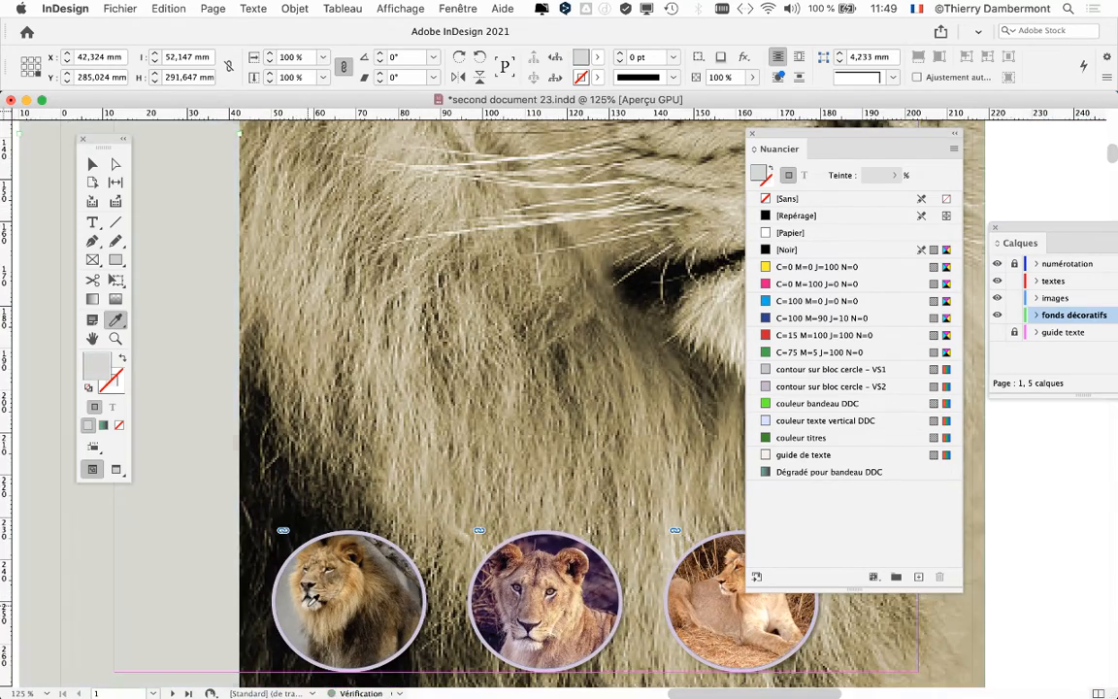
pyautogui.keyDown('alt'); pyautogui.click(306, 605); pyautogui.keyUp('alt')
pyautogui.scroll(-2, 307, 607)
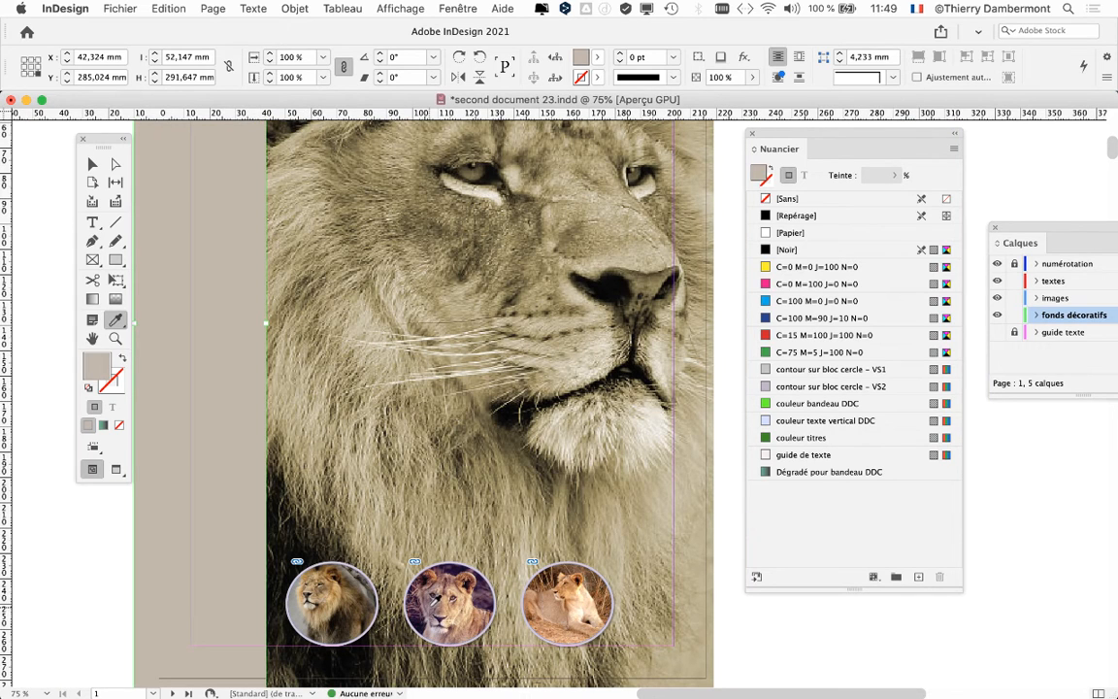
# Step: Try peach and reddish-brown tones as the band's fill, sampled with the Pipette tool from the second round lion photo
pyautogui.keyDown('alt'); pyautogui.click(389, 545); pyautogui.keyUp('alt')
pyautogui.keyDown('alt'); pyautogui.click(424, 541); pyautogui.keyUp('alt')
pyautogui.keyDown('alt'); pyautogui.click(421, 551); pyautogui.keyUp('alt')
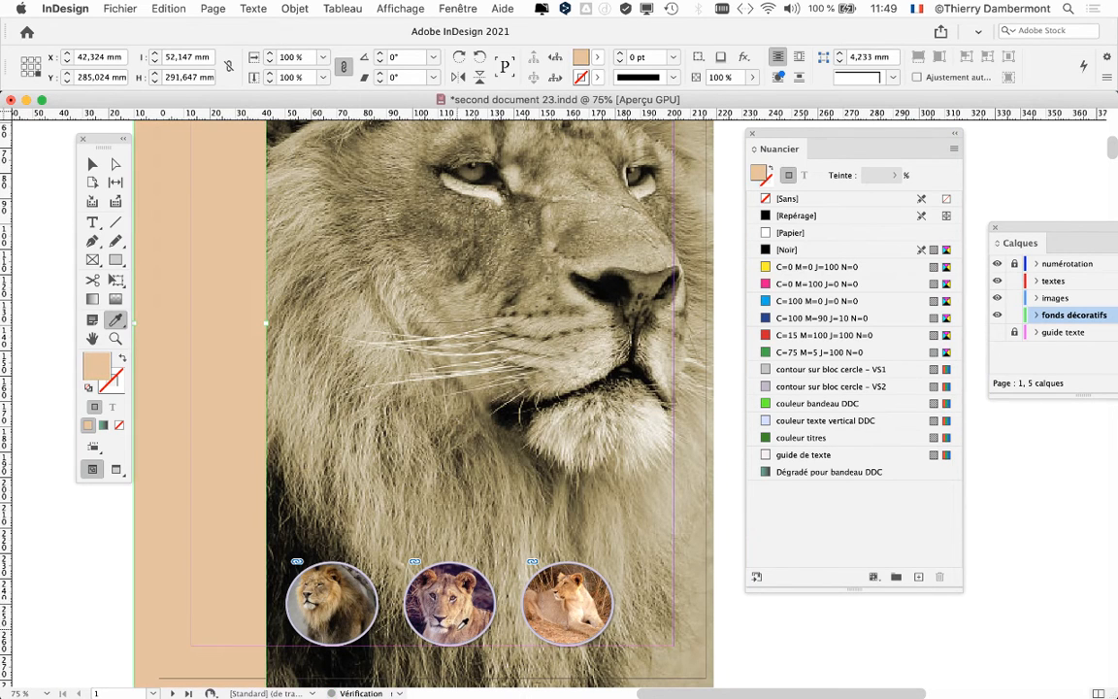
pyautogui.keyDown('alt'); pyautogui.click(411, 571); pyautogui.keyUp('alt')
pyautogui.keyDown('alt'); pyautogui.click(419, 536); pyautogui.keyUp('alt')
pyautogui.keyDown('alt'); pyautogui.click(413, 553); pyautogui.keyUp('alt')
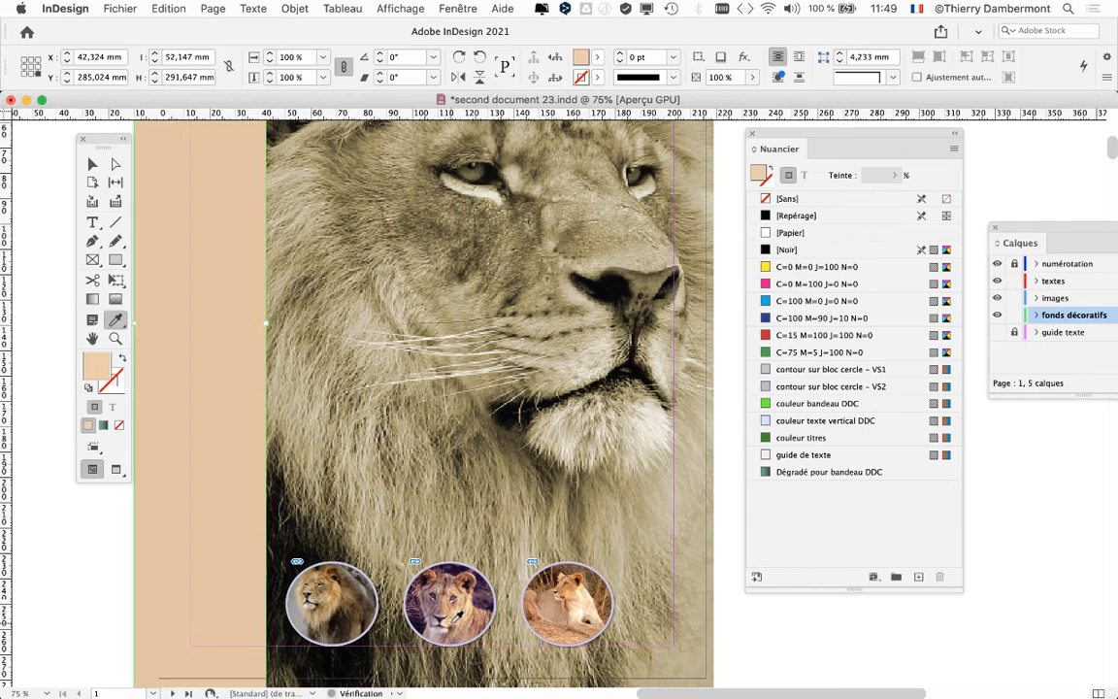
pyautogui.keyDown('alt'); pyautogui.click(417, 561); pyautogui.keyUp('alt')
pyautogui.keyDown('alt'); pyautogui.click(417, 553); pyautogui.keyUp('alt')
pyautogui.keyDown('alt'); pyautogui.click(408, 542); pyautogui.keyUp('alt')
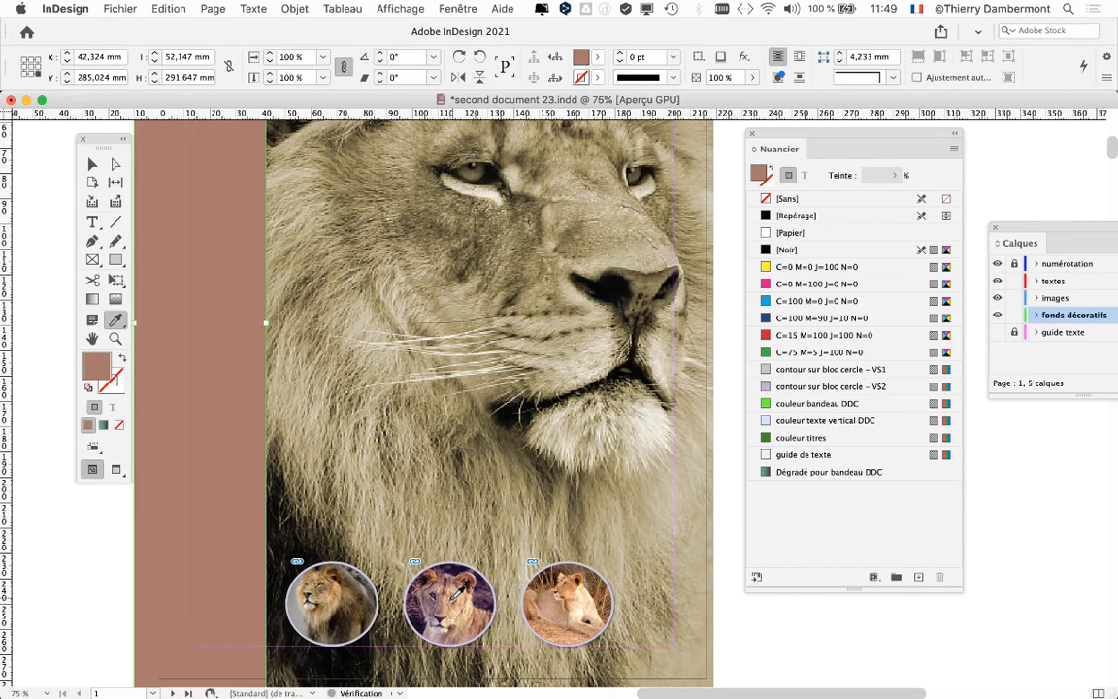
# Step: Sample further tones from the second and third round lion photos, leaving the band filled with a greyish mauve
pyautogui.keyDown('alt'); pyautogui.click(439, 582); pyautogui.keyUp('alt')
pyautogui.keyDown('alt'); pyautogui.click(479, 613); pyautogui.keyUp('alt')
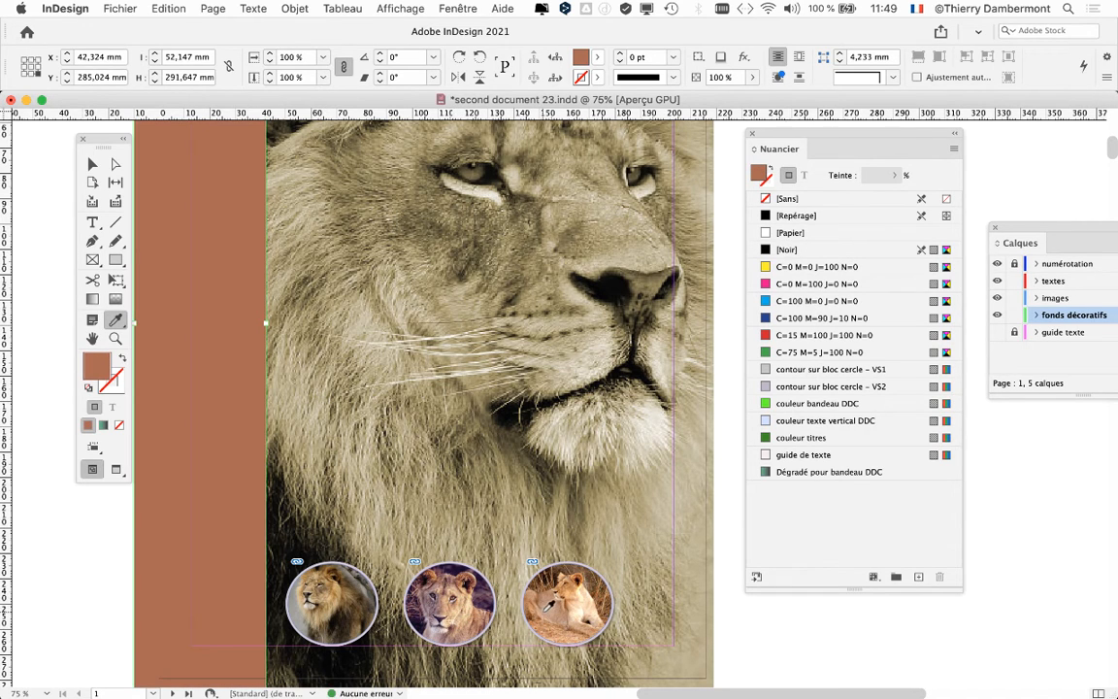
pyautogui.keyDown('alt'); pyautogui.click(543, 612); pyautogui.keyUp('alt')
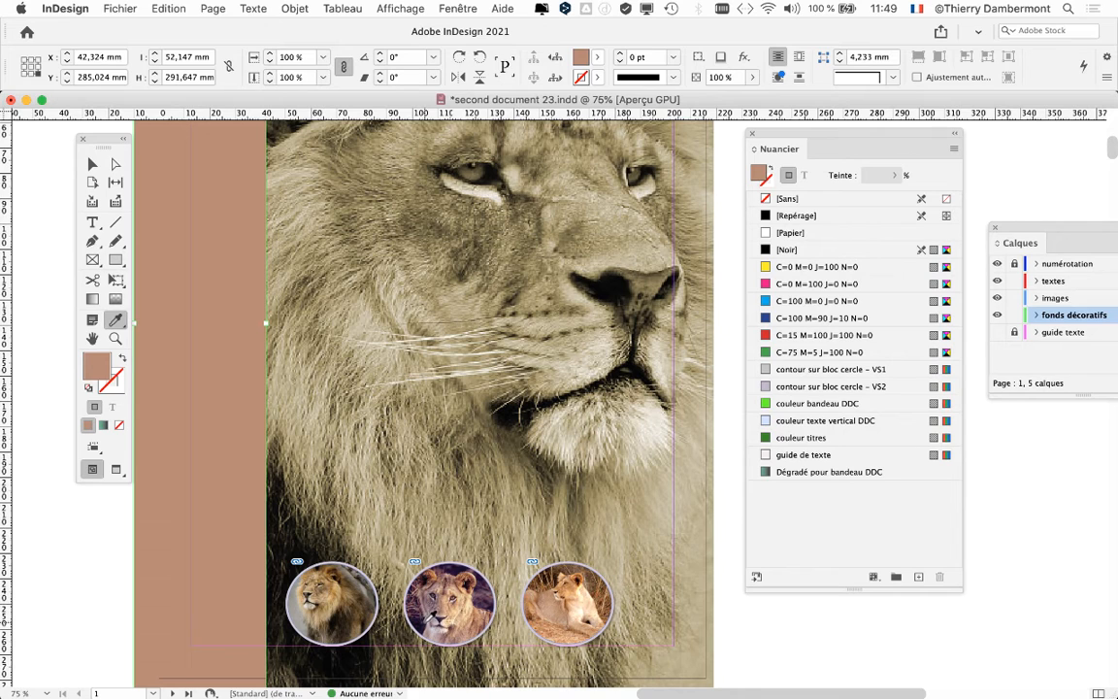
pyautogui.keyDown('alt'); pyautogui.click(429, 606); pyautogui.keyUp('alt')
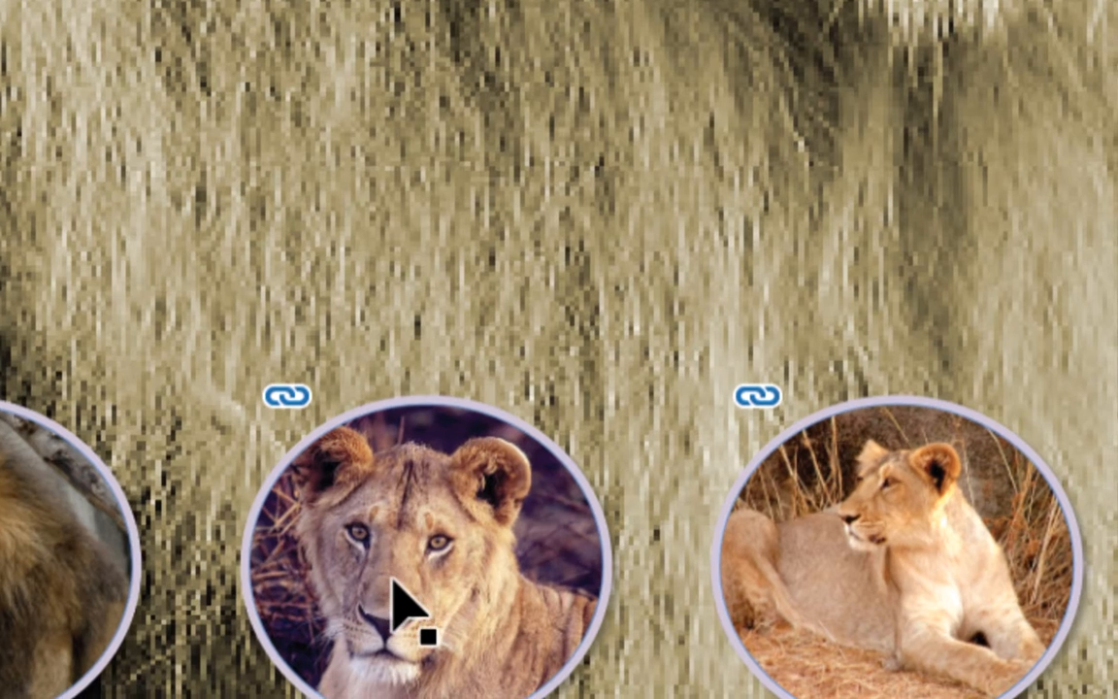
# Step: Switch to the Selection tool and deselect the vertical band with the whole cover in view
pyautogui.press('super+minus')
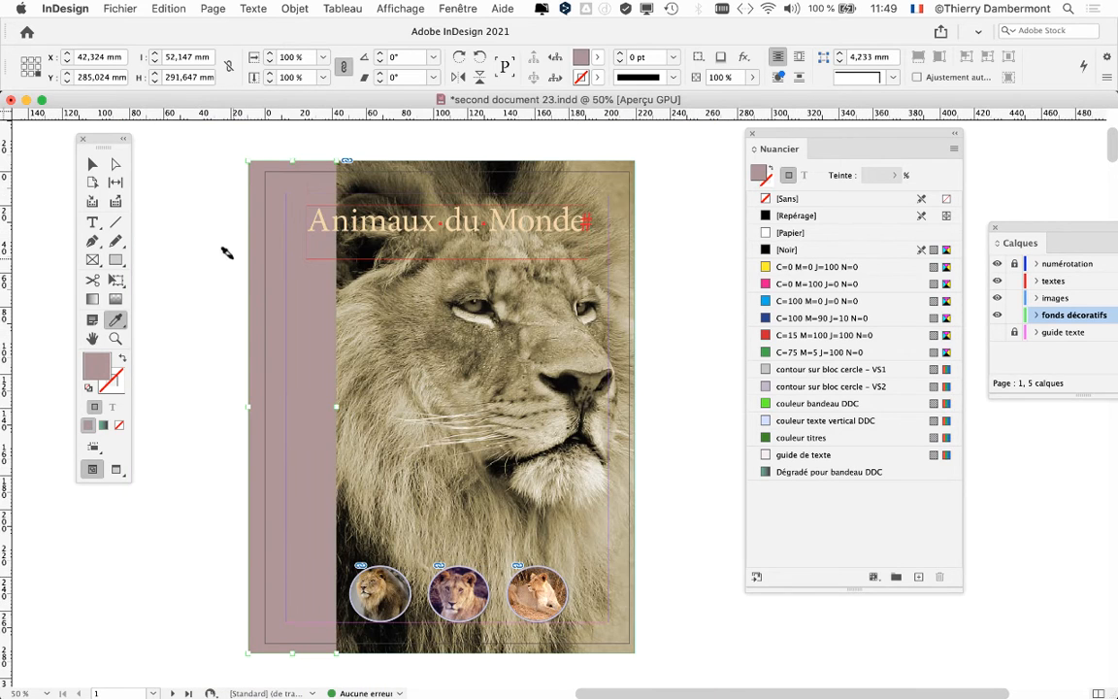
pyautogui.click(98, 166)
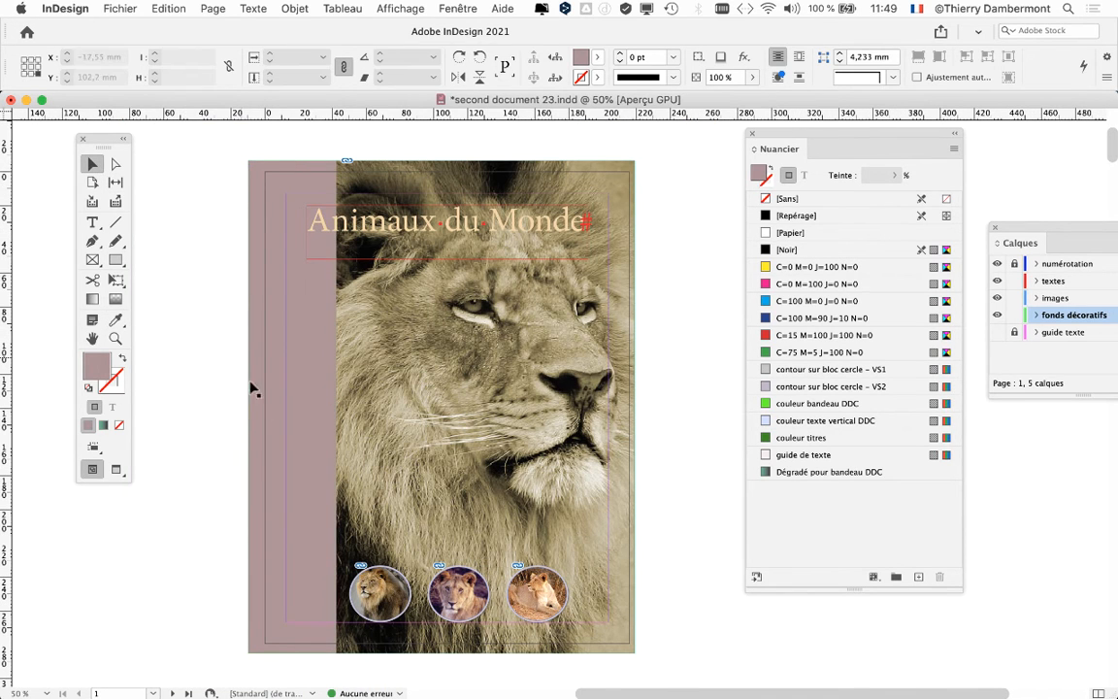
pyautogui.click(452, 485)
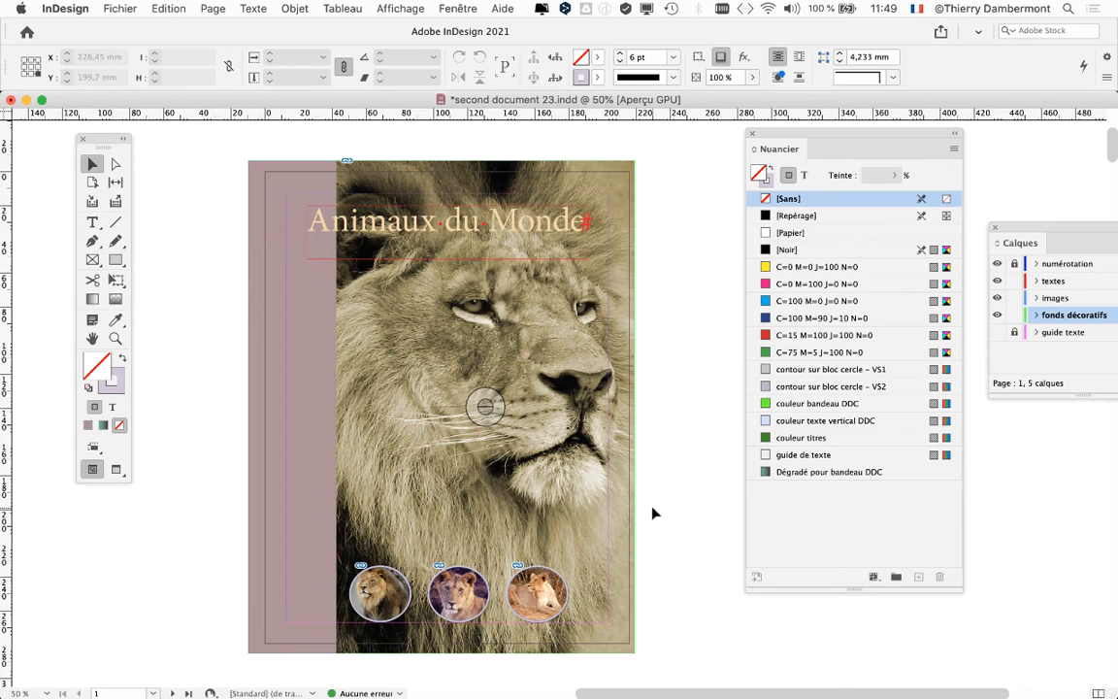